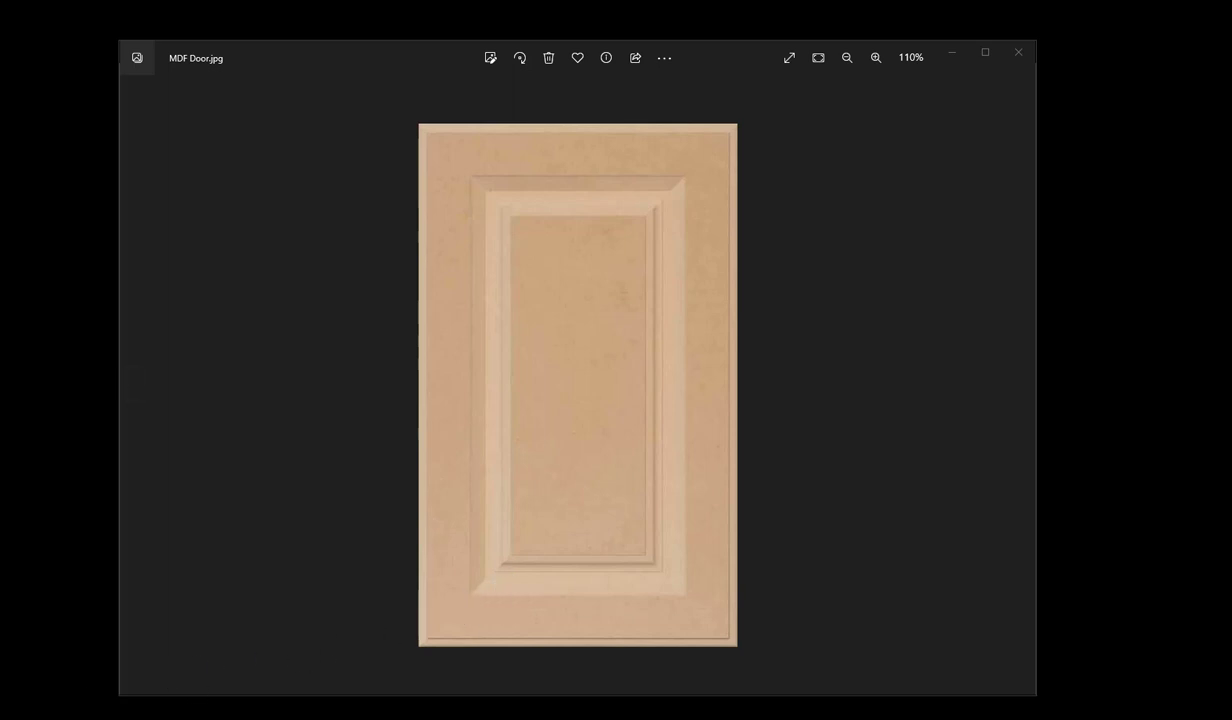
Advance to the Bits.png router-bit profiles chart, then switch to the Cabinet Parts Pro window.
{"action": "key", "text": "Left"}
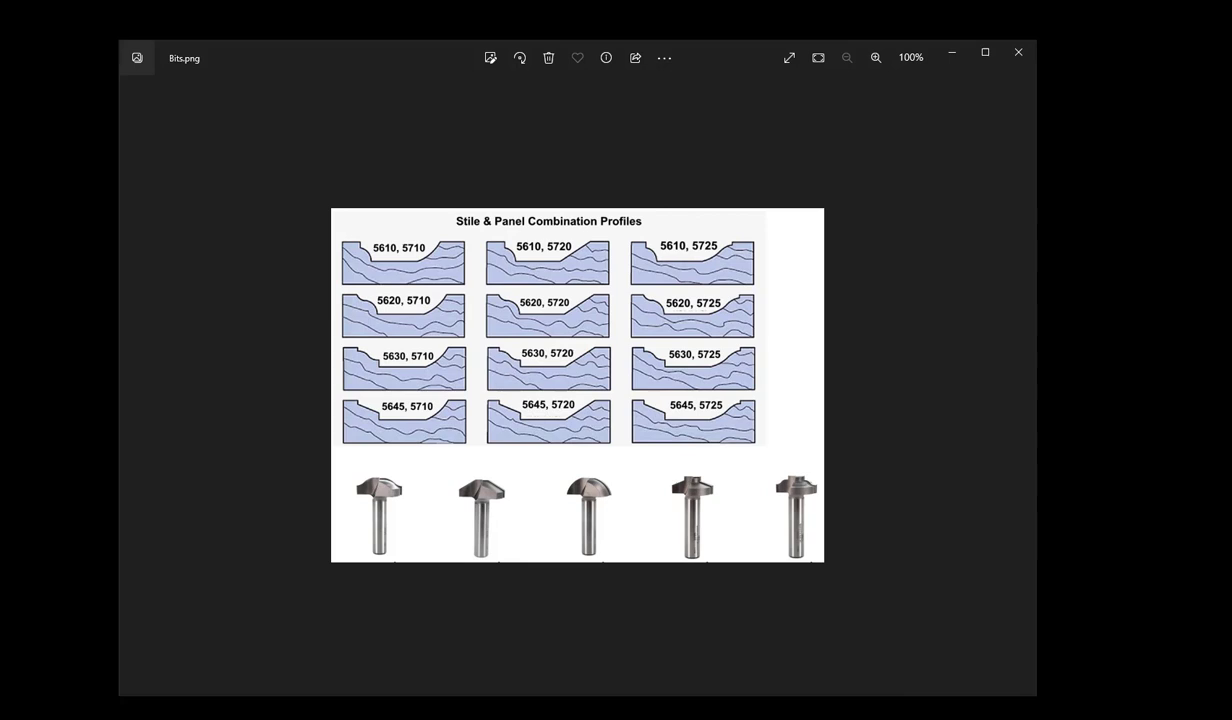
{"action": "key", "text": "alt+Tab"}
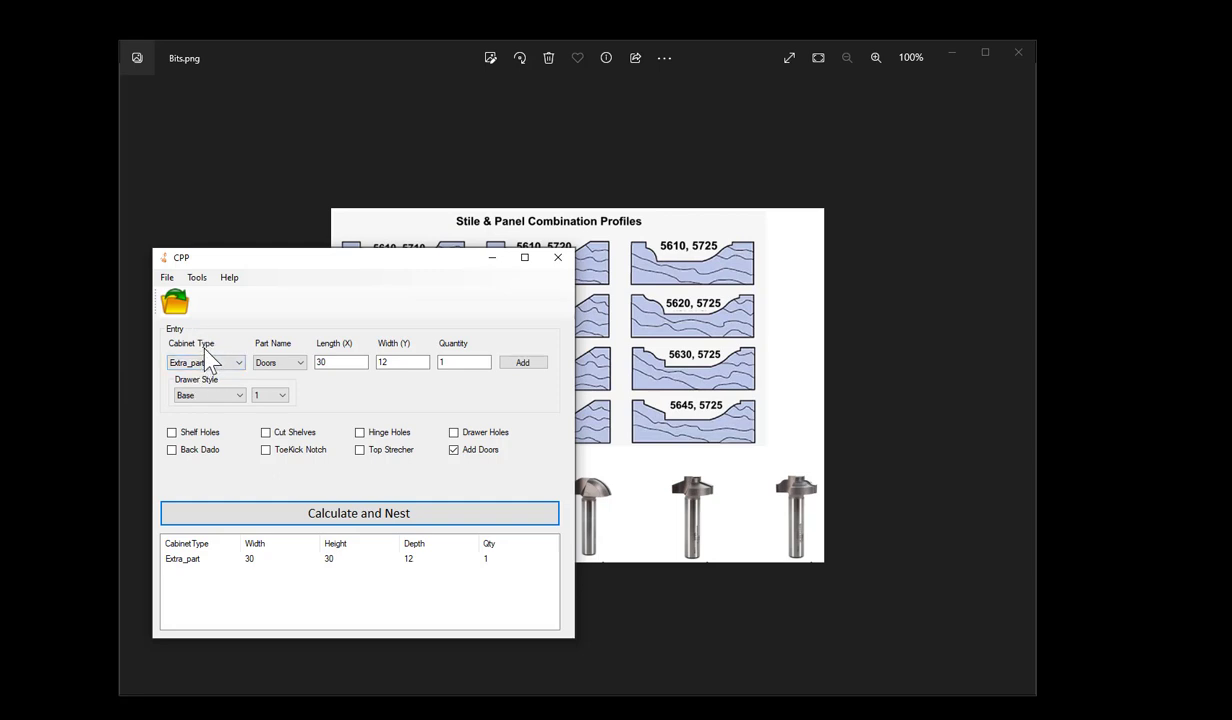
Open Tools > Settings for the Extra_part cabinet type.
{"action": "left_click", "coordinate": [198, 279]}
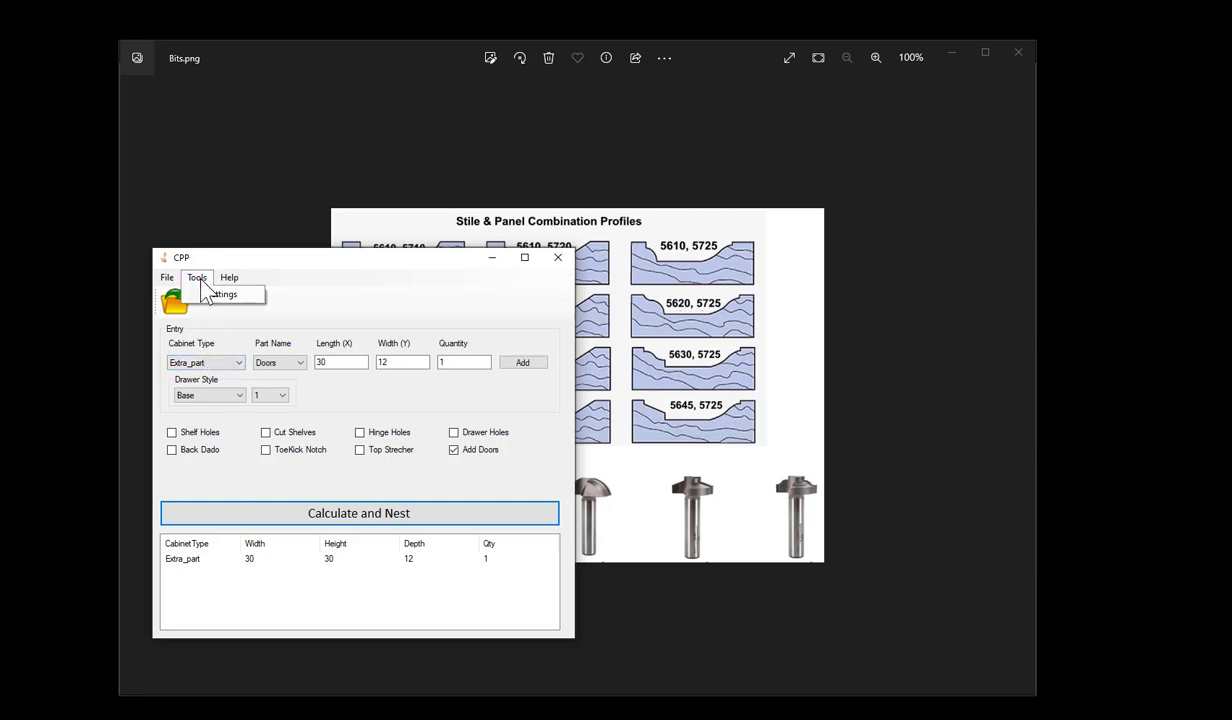
{"action": "left_click", "coordinate": [229, 296]}
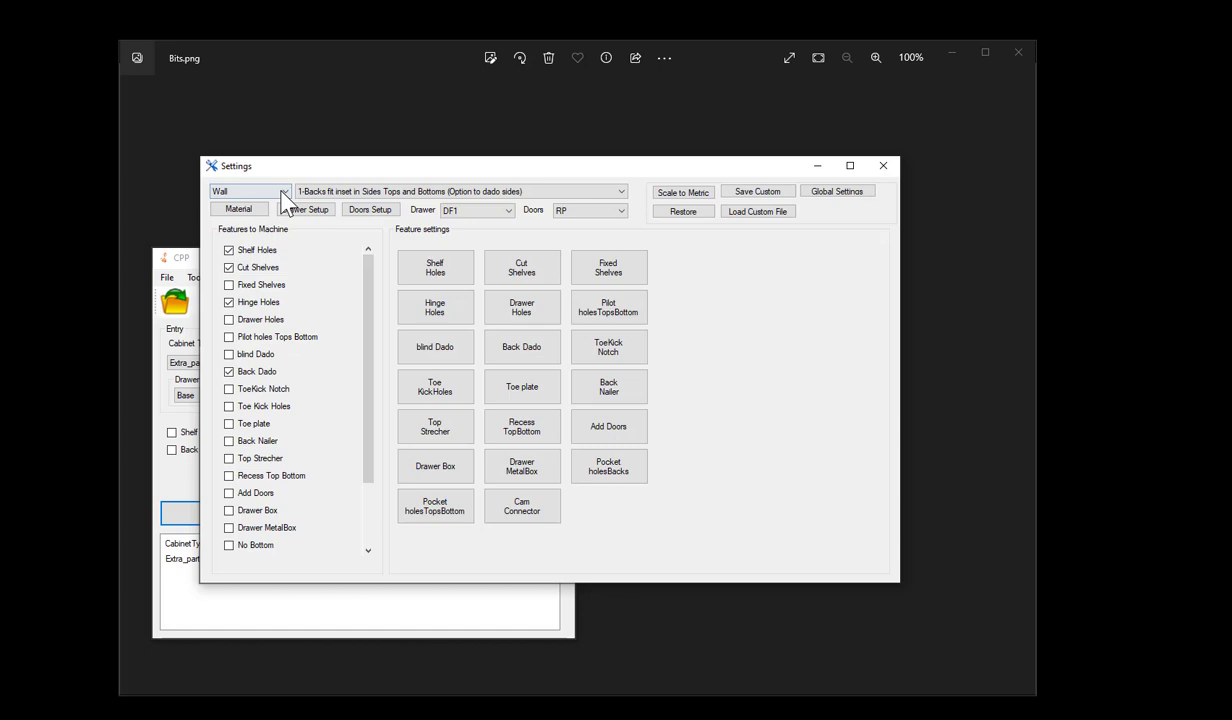
{"action": "left_click", "coordinate": [285, 193]}
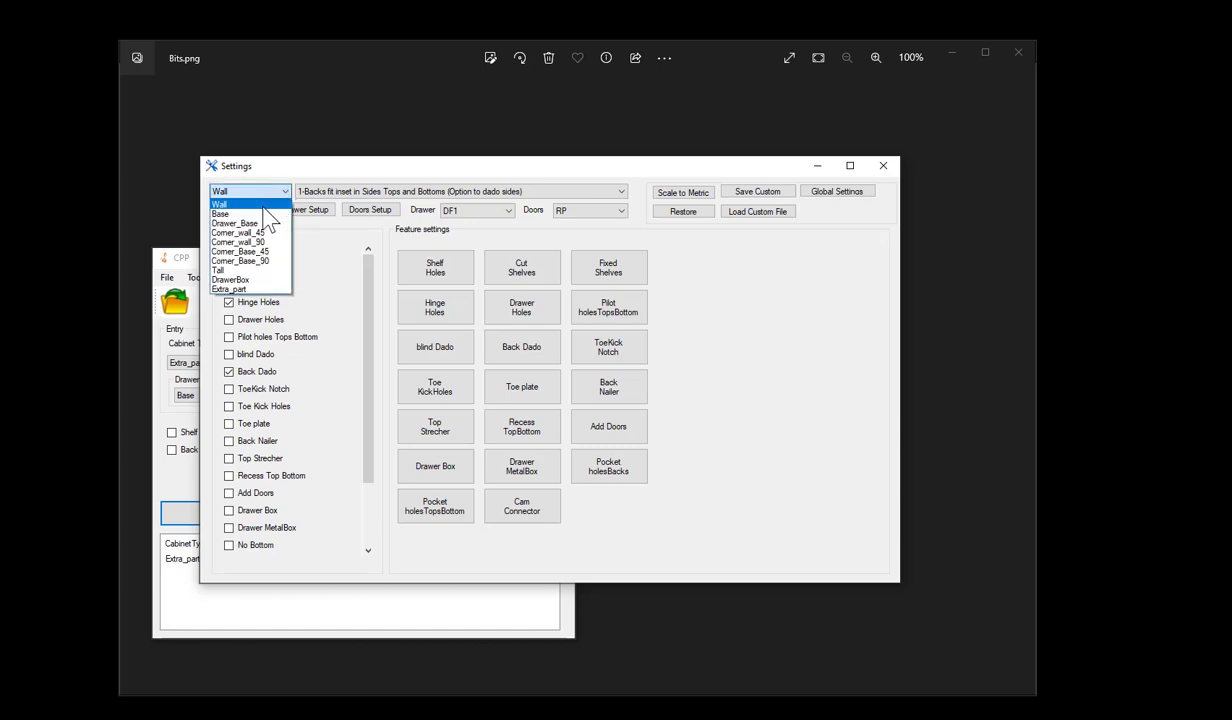
{"action": "left_click", "coordinate": [246, 289]}
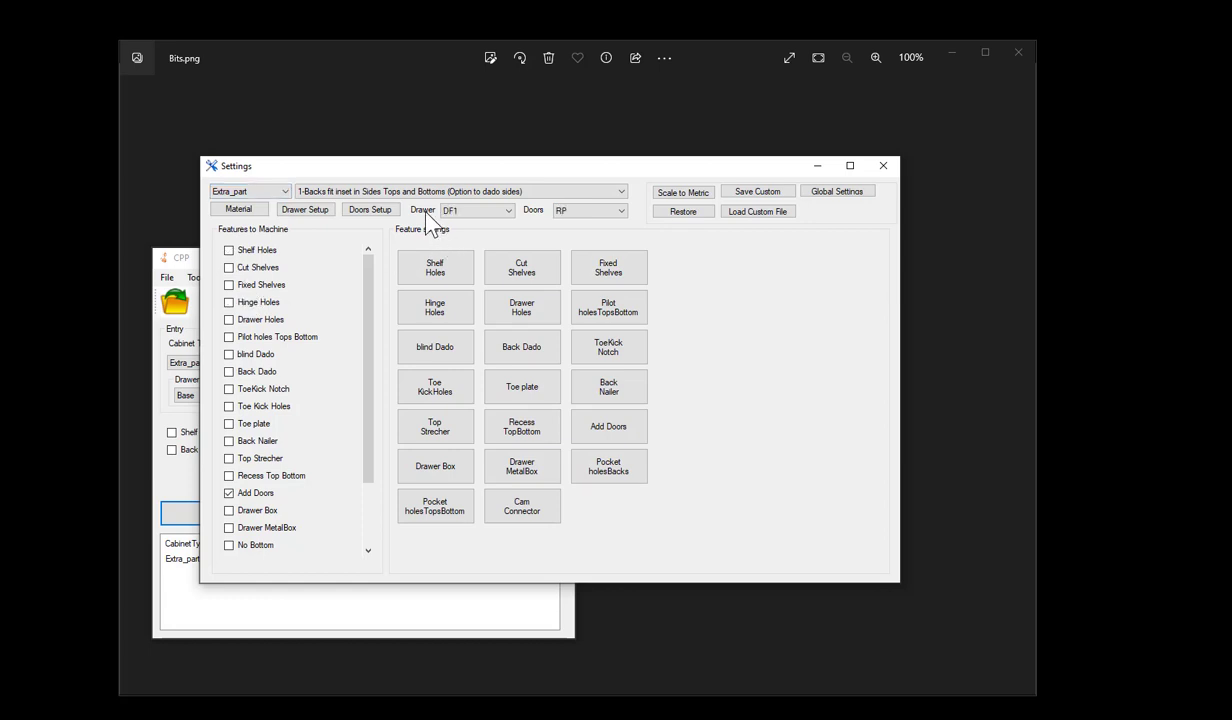
Keep DF1 as the drawer style and RP as the door style.
{"action": "left_click", "coordinate": [505, 212]}
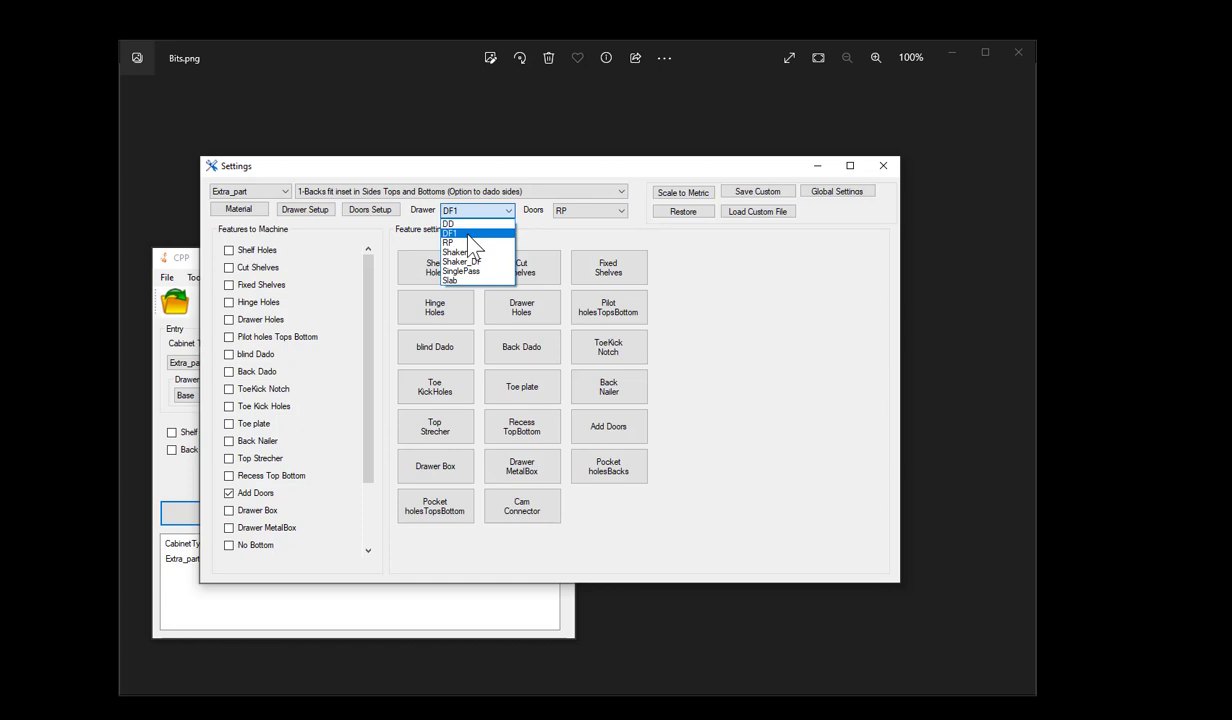
{"action": "left_click", "coordinate": [468, 234]}
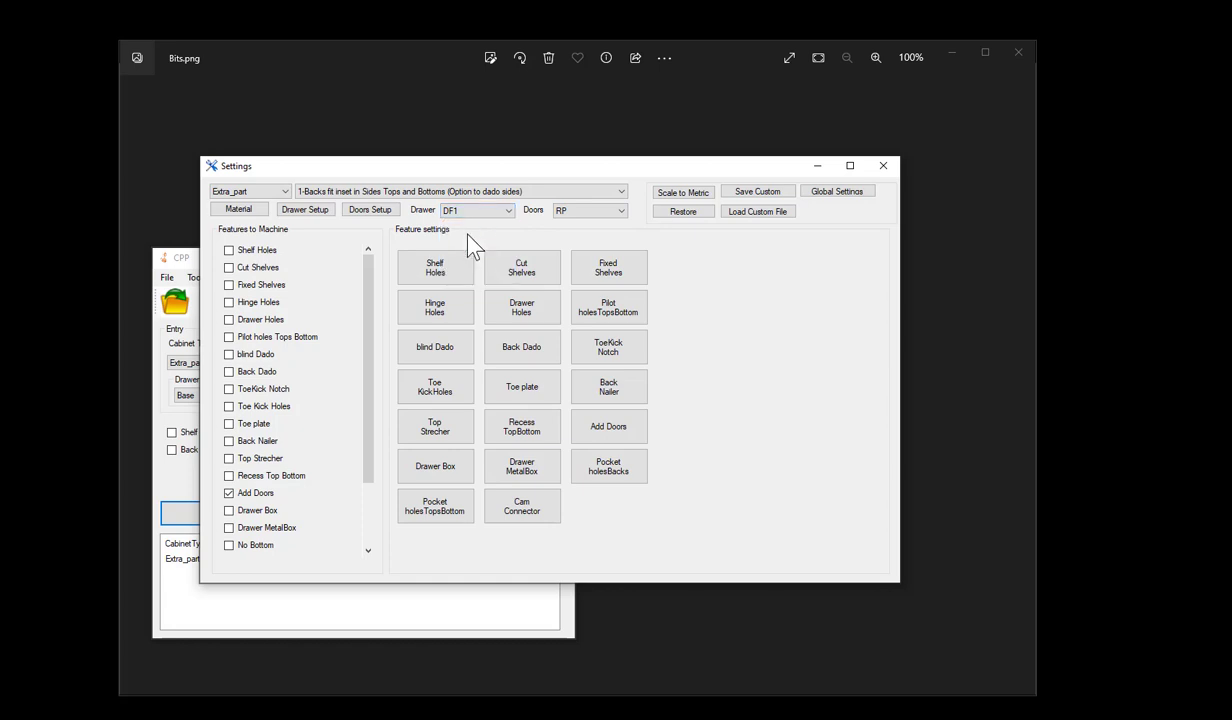
{"action": "left_click", "coordinate": [621, 213]}
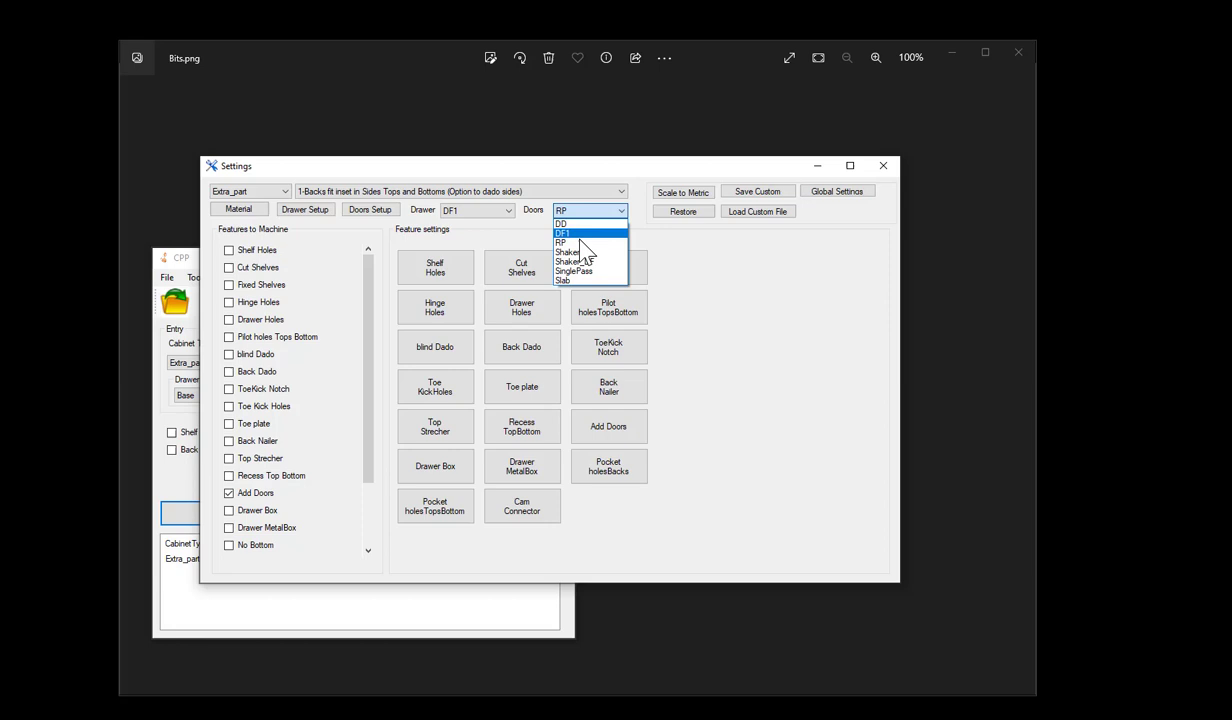
{"action": "left_click", "coordinate": [580, 241]}
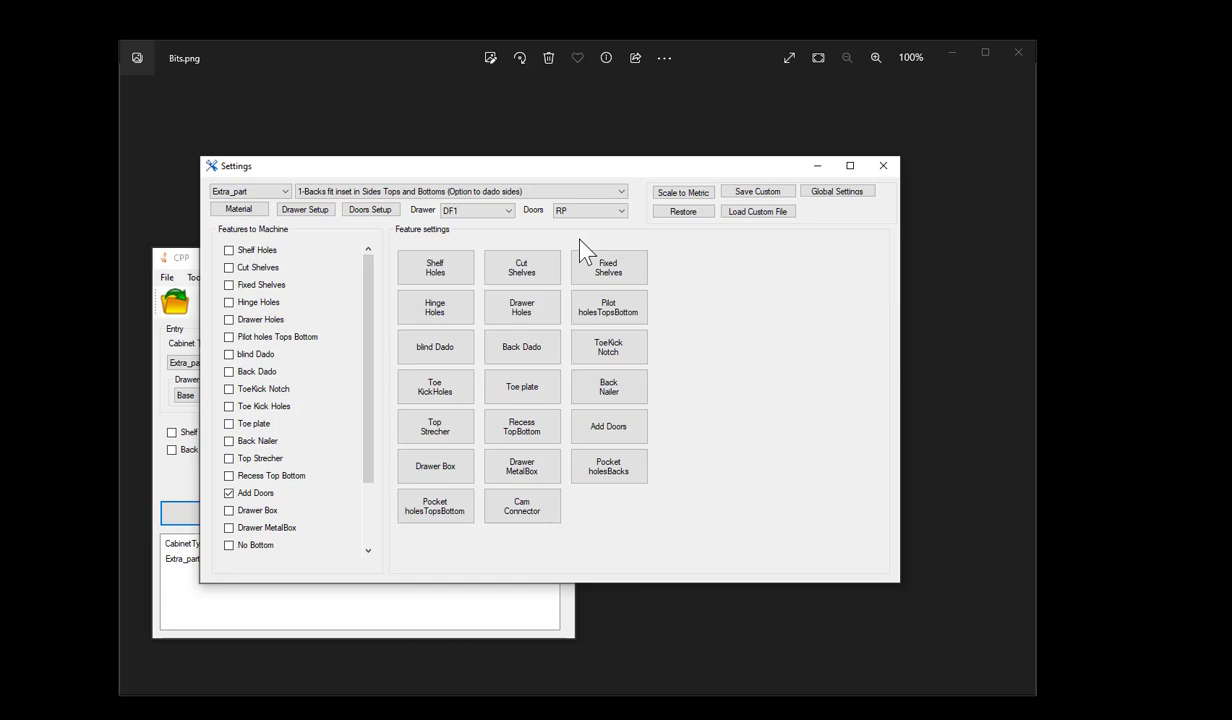
{"action": "left_click", "coordinate": [372, 212]}
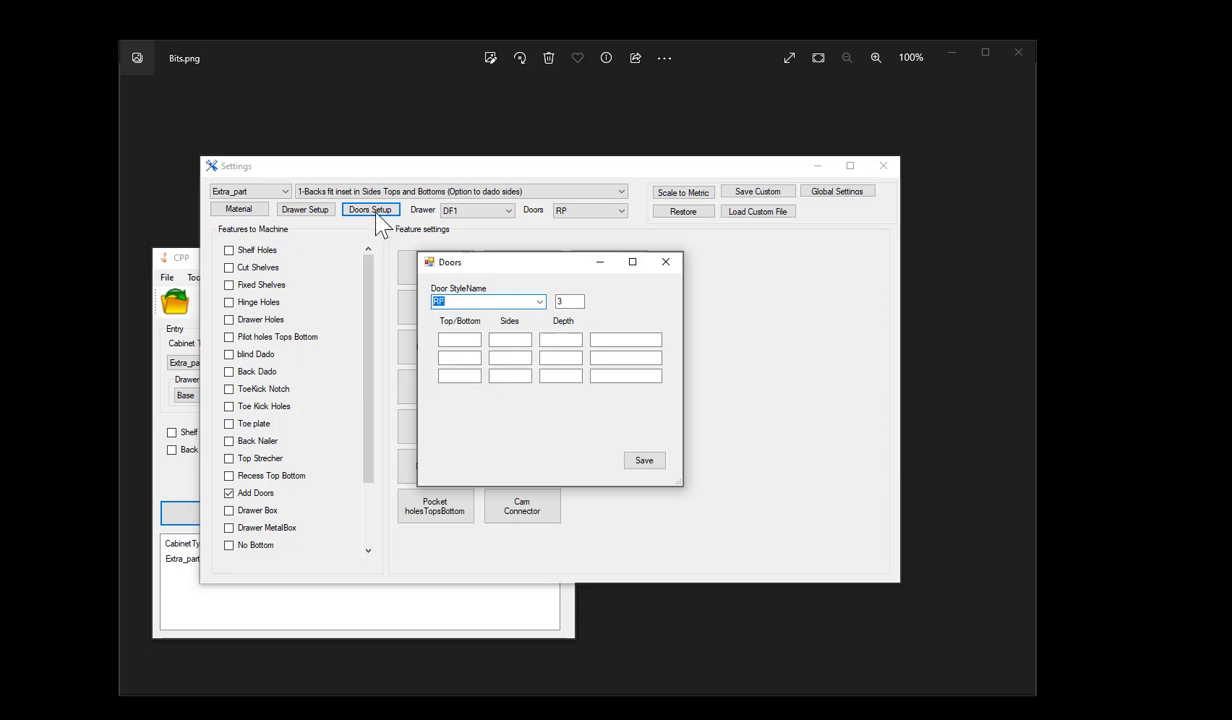
{"action": "left_click", "coordinate": [539, 301]}
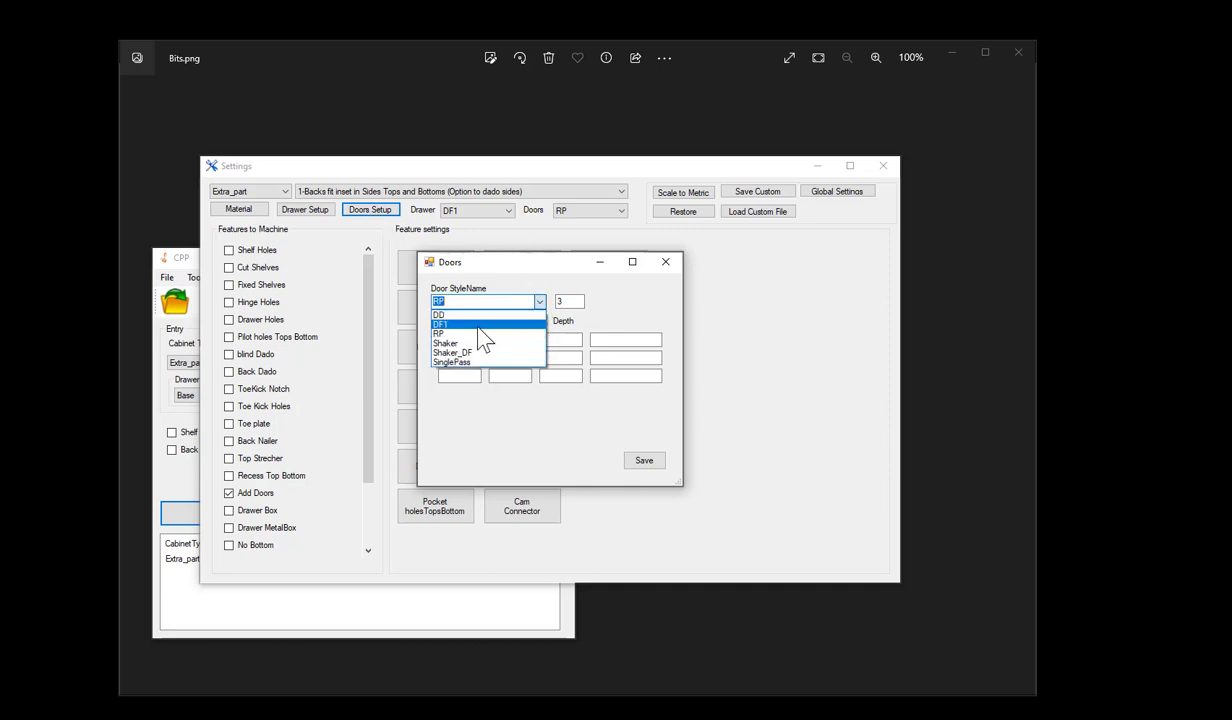
{"action": "left_click", "coordinate": [470, 335]}
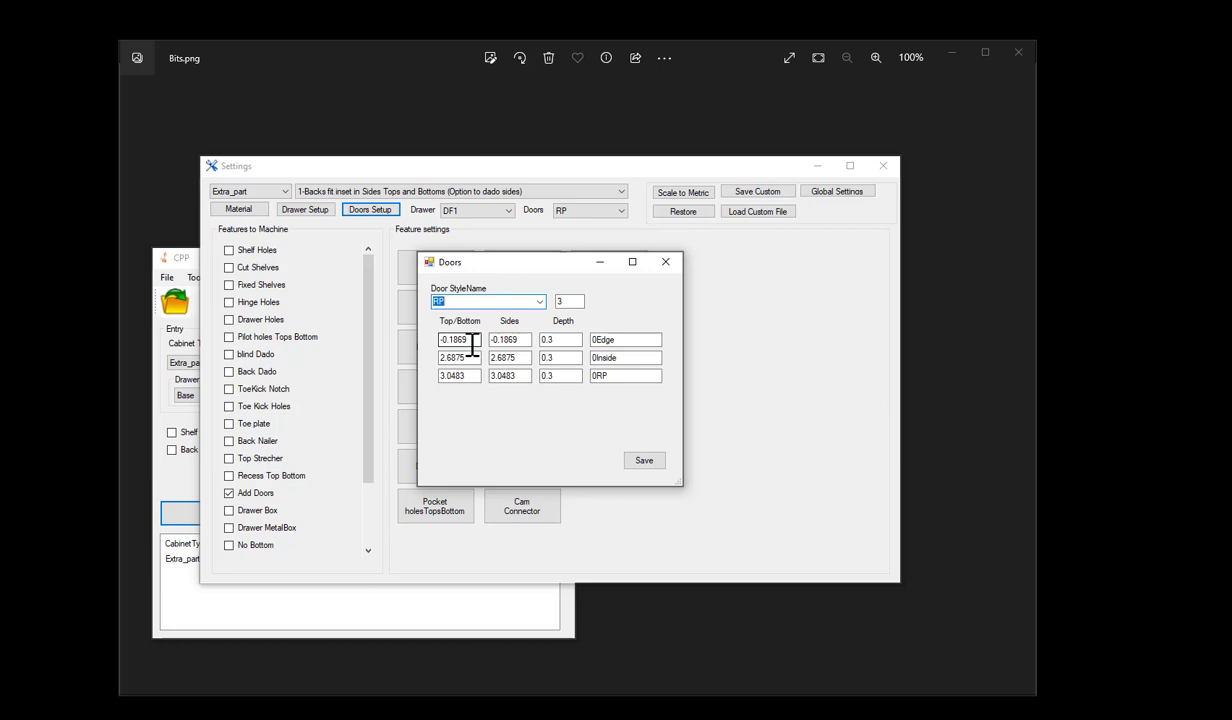
{"action": "left_click", "coordinate": [473, 341]}
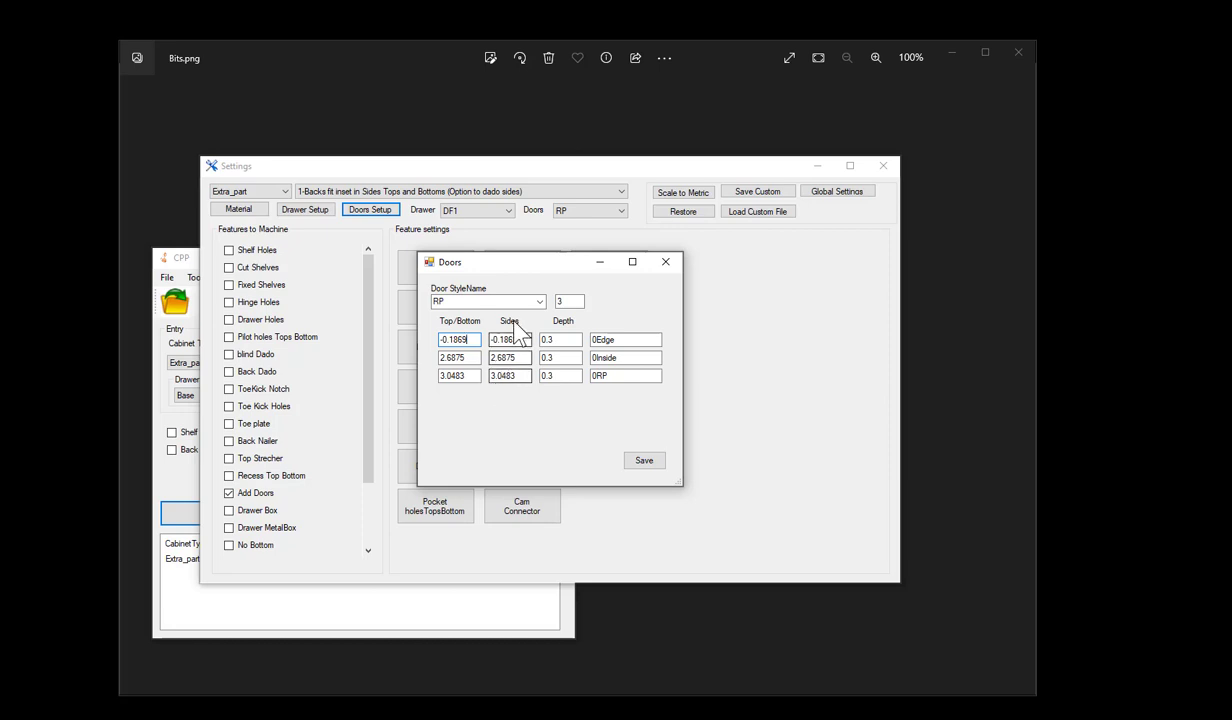
Save and close Settings, then set Cabinet Type to Extra_part.
{"action": "left_click", "coordinate": [667, 263]}
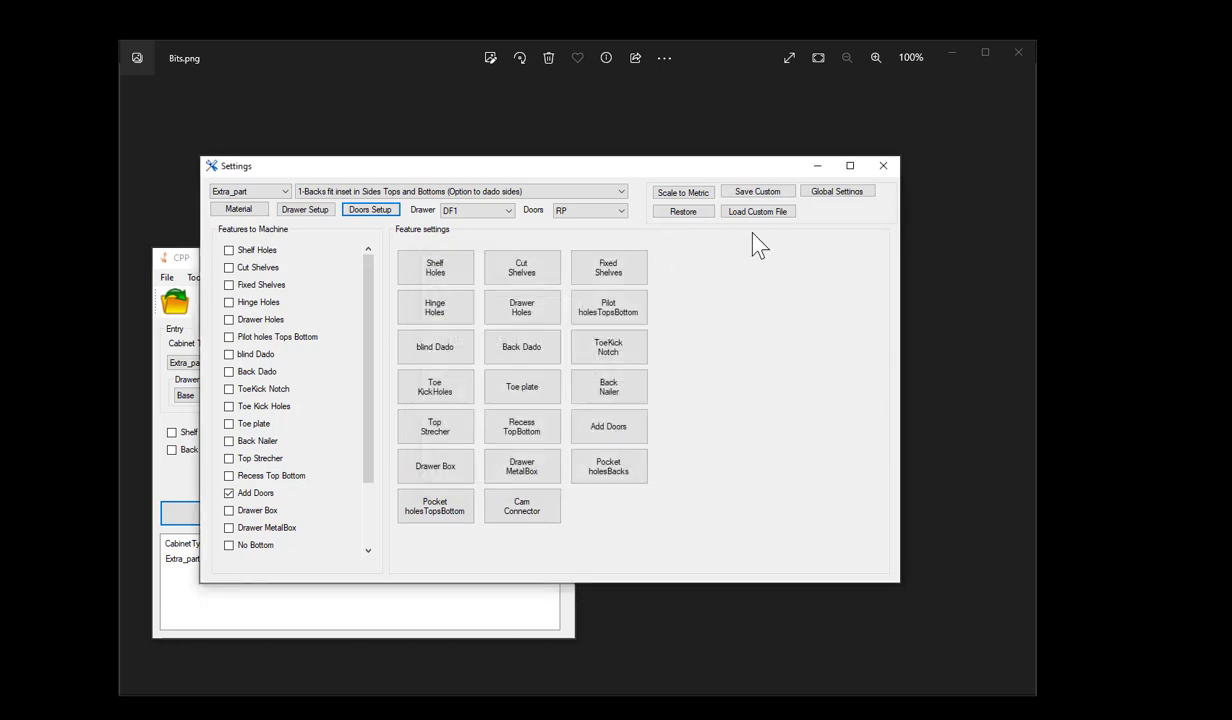
{"action": "left_click", "coordinate": [884, 172]}
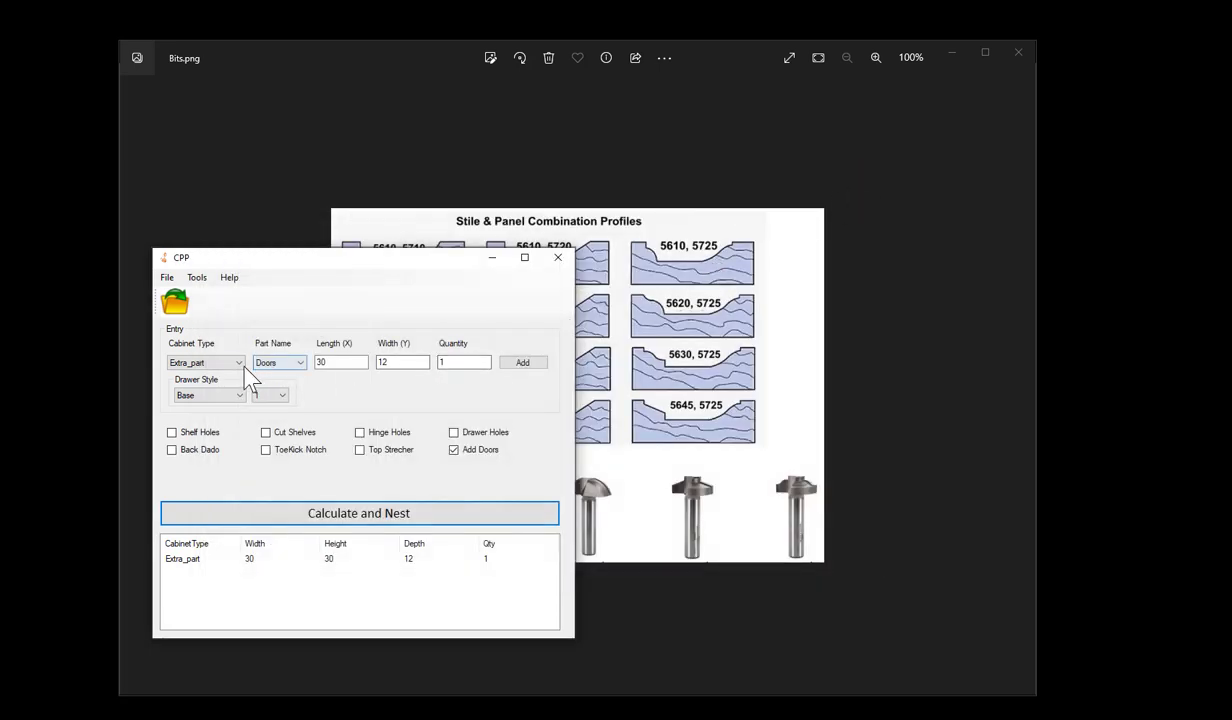
{"action": "left_click", "coordinate": [232, 361]}
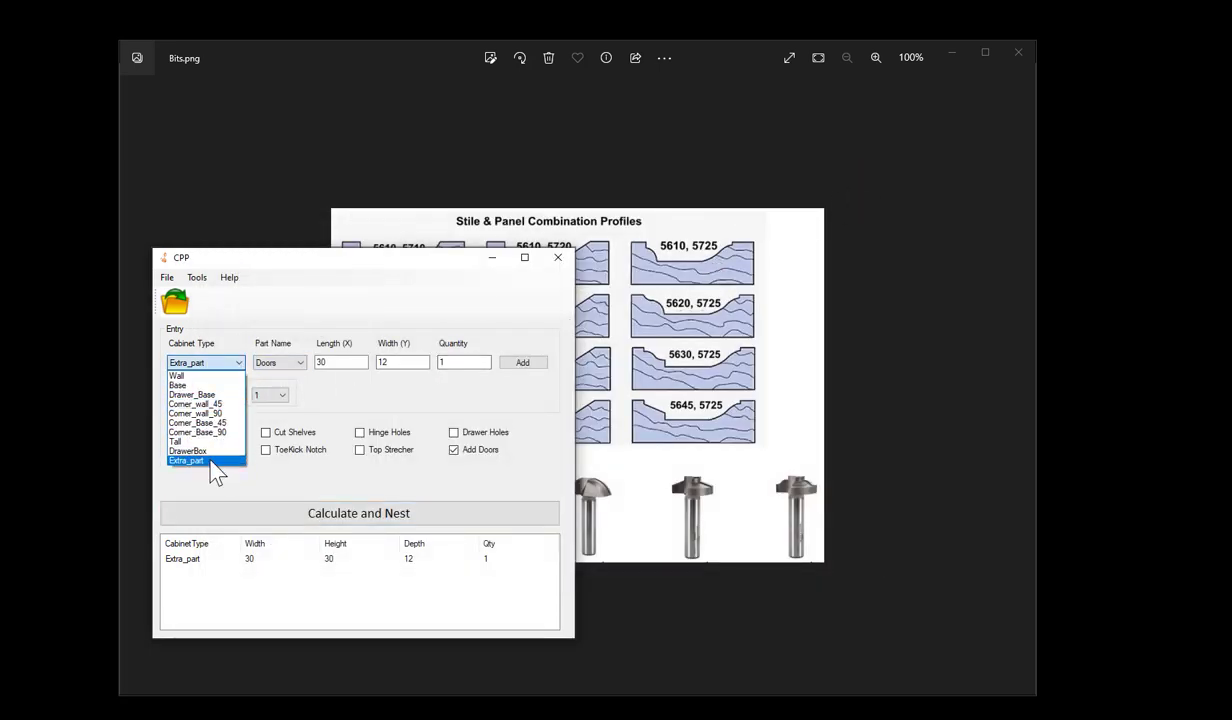
{"action": "left_click", "coordinate": [213, 461]}
Set Part Name to Doors and nest the 30 by 12 door.
{"action": "left_click", "coordinate": [273, 366]}
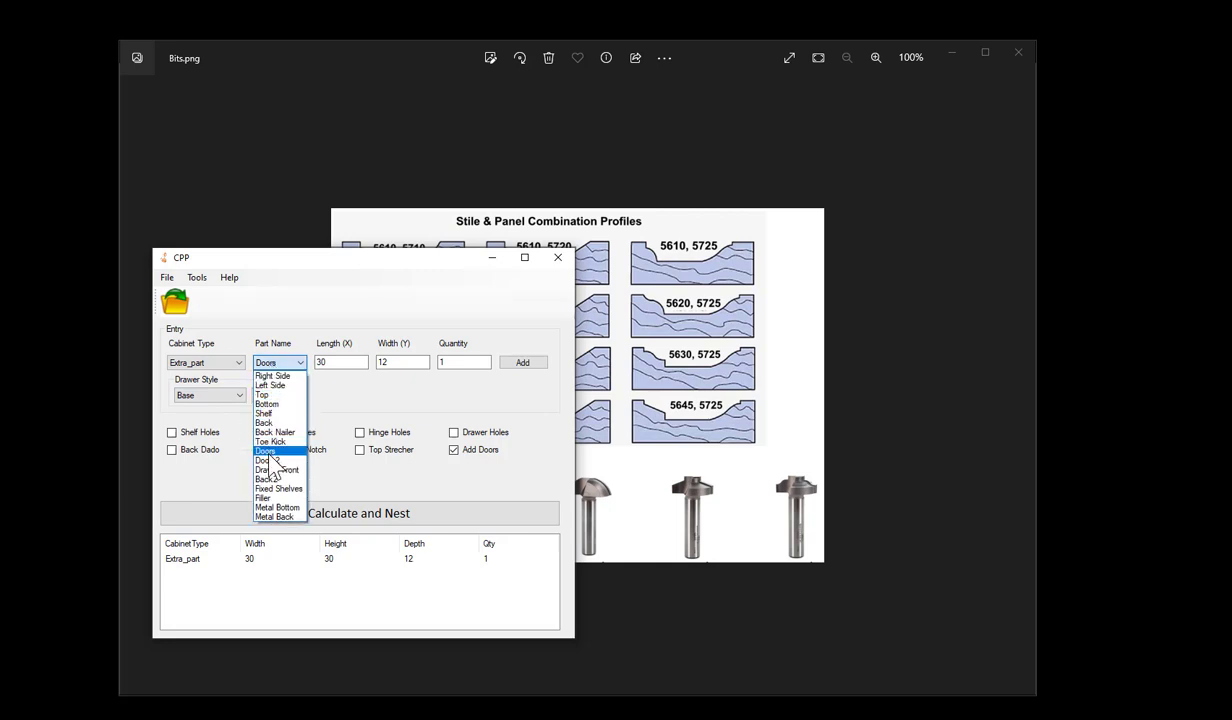
{"action": "left_click", "coordinate": [266, 451]}
{"action": "double_click", "coordinate": [345, 365]}
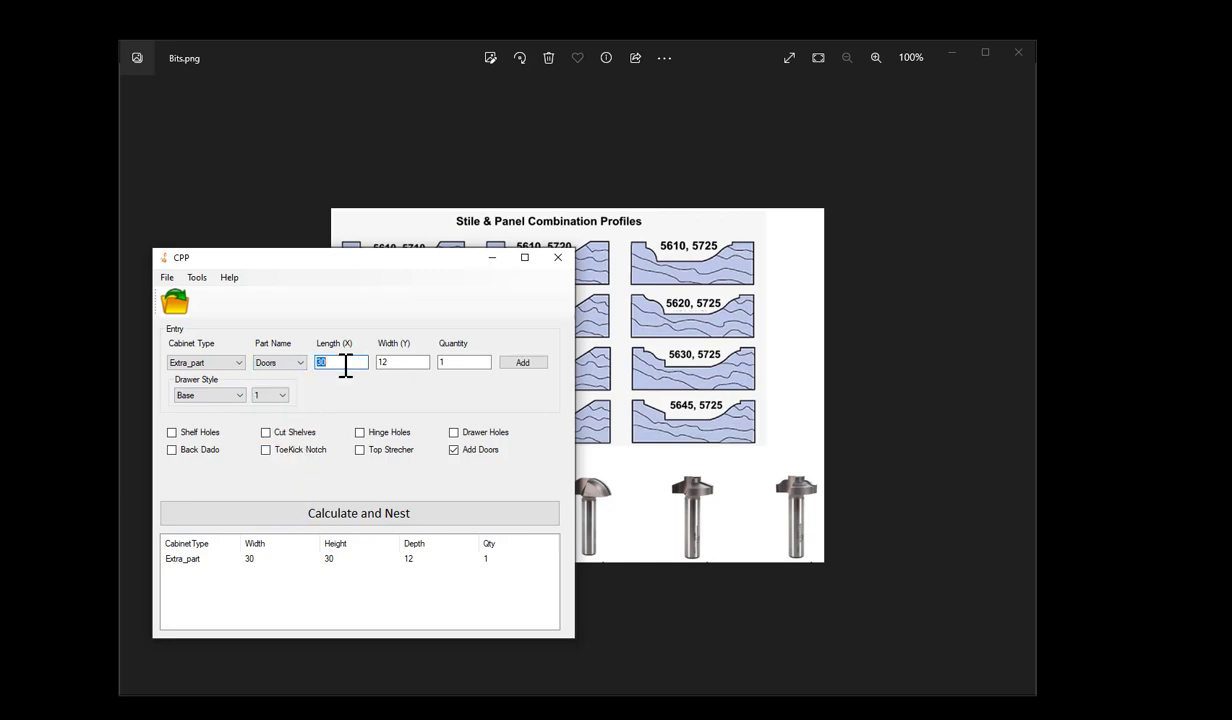
{"action": "left_click", "coordinate": [337, 522]}
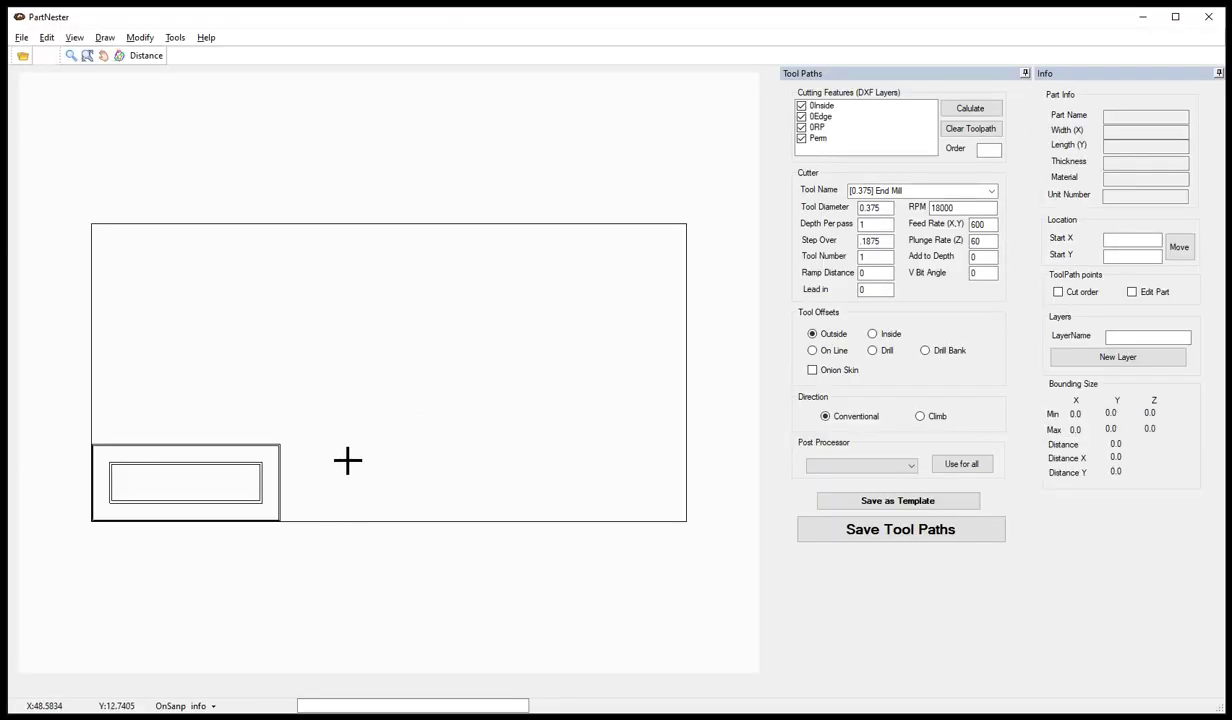
Zoom to the door and review layers 0Inside, 0Edge, 0RP and Perm, ending on 0Inside.
{"action": "scroll", "coordinate": [110, 498], "scroll_direction": "up", "scroll_amount": 1}
{"action": "middle_click_drag", "start_coordinate": [190, 470], "coordinate": [294, 434]}
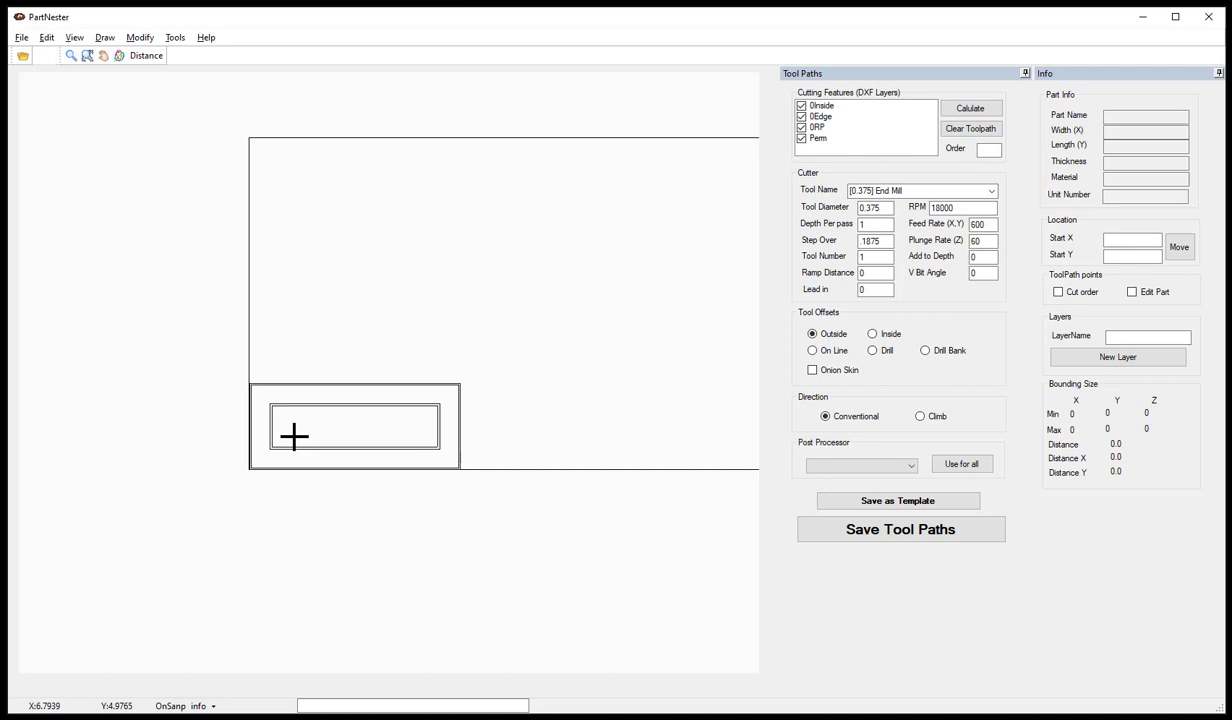
{"action": "scroll", "coordinate": [297, 434], "scroll_direction": "up", "scroll_amount": 3}
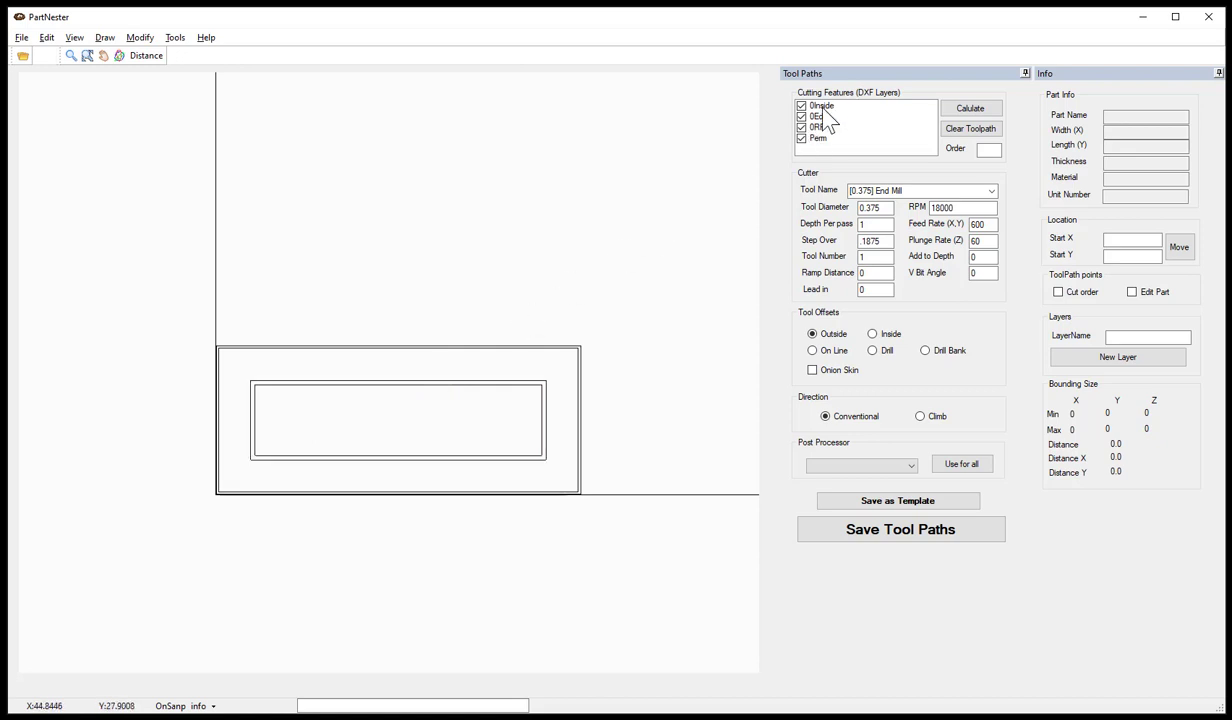
{"action": "left_click", "coordinate": [823, 106]}
{"action": "left_click", "coordinate": [821, 116]}
{"action": "left_click", "coordinate": [822, 127]}
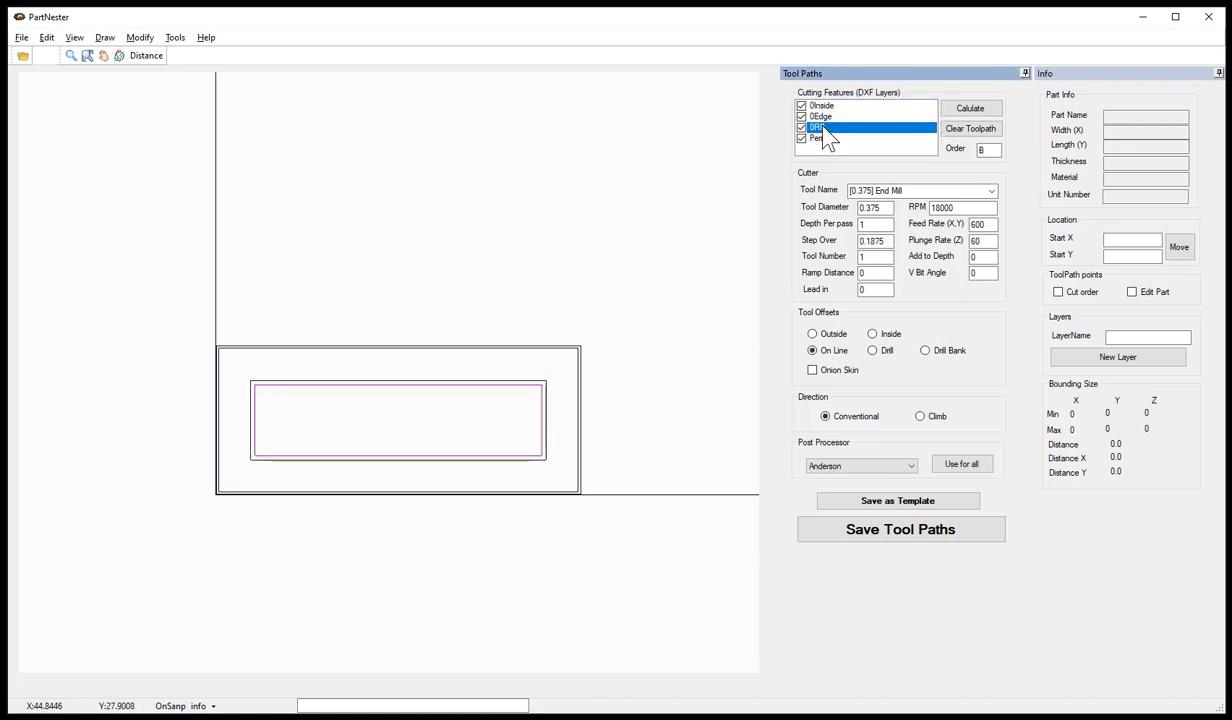
{"action": "left_click", "coordinate": [820, 139]}
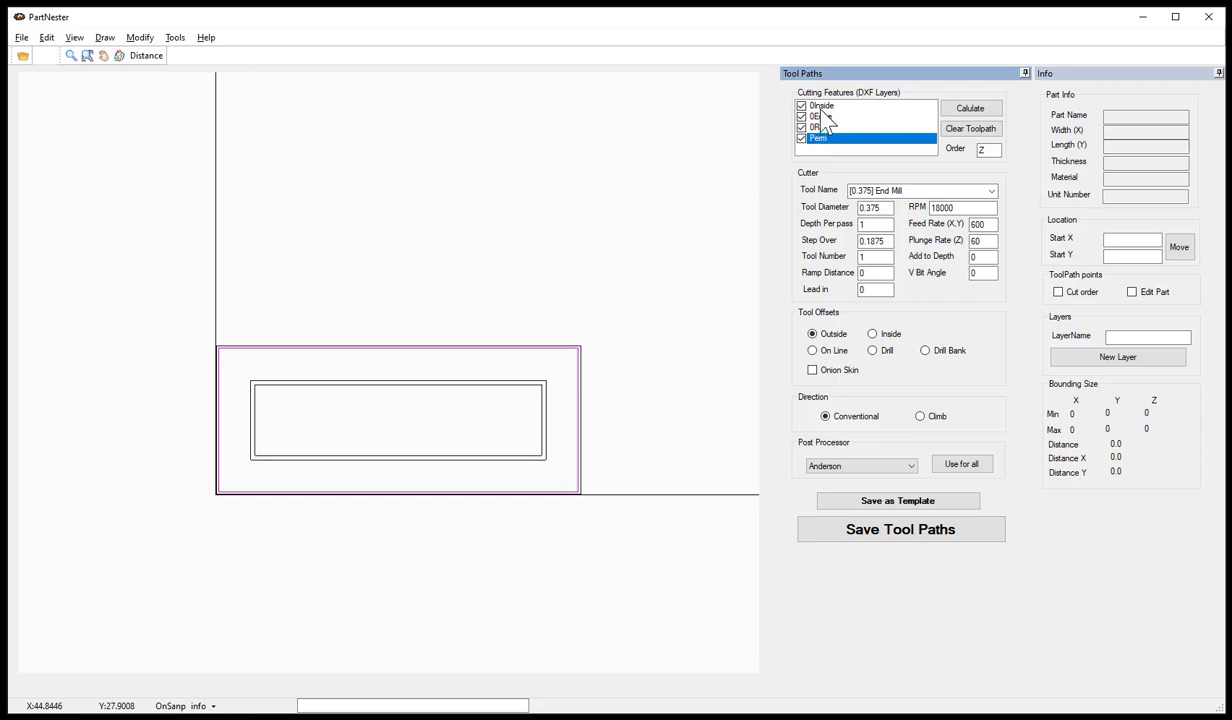
{"action": "left_click", "coordinate": [821, 107]}
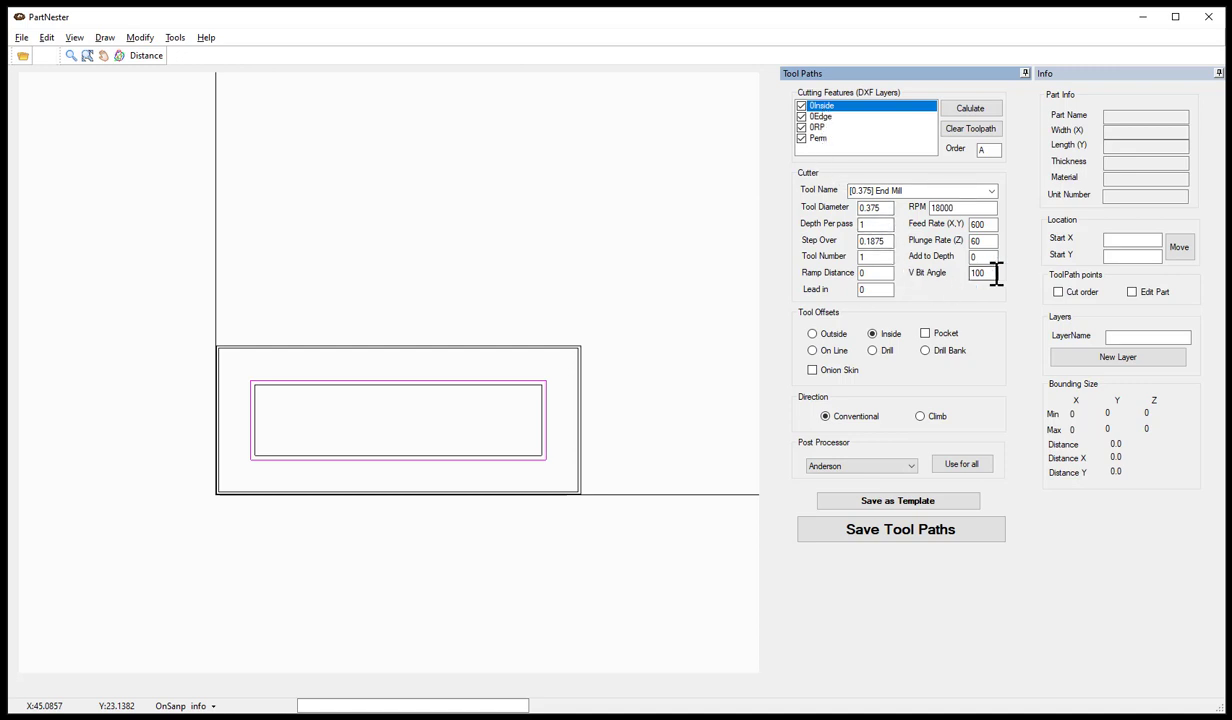
Check the 0Inside V-bit angle of 100 and the 0.375 tool diameter.
{"action": "left_click_drag", "start_coordinate": [996, 272], "coordinate": [955, 274]}
{"action": "left_click_drag", "start_coordinate": [885, 207], "coordinate": [844, 209]}
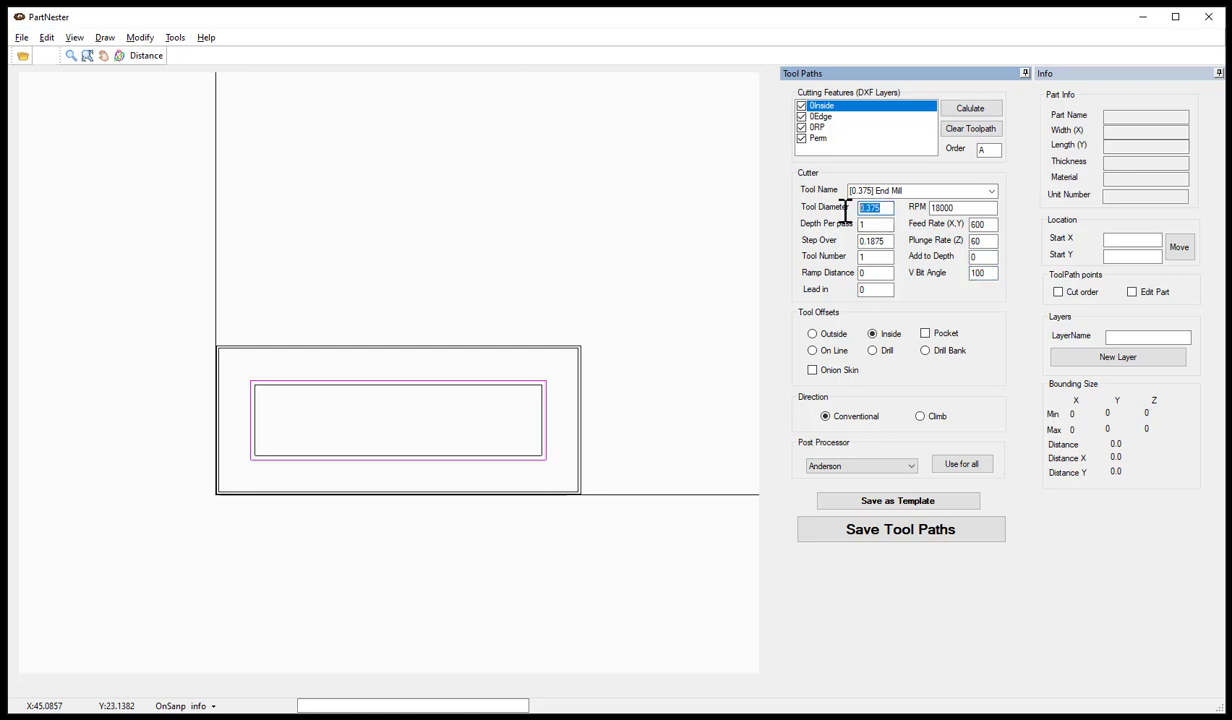
{"action": "double_click", "coordinate": [984, 273]}
Enable Edit Part and confirm the door is 30 × 12, 0.75 Plywood.
{"action": "left_click", "coordinate": [1131, 292]}
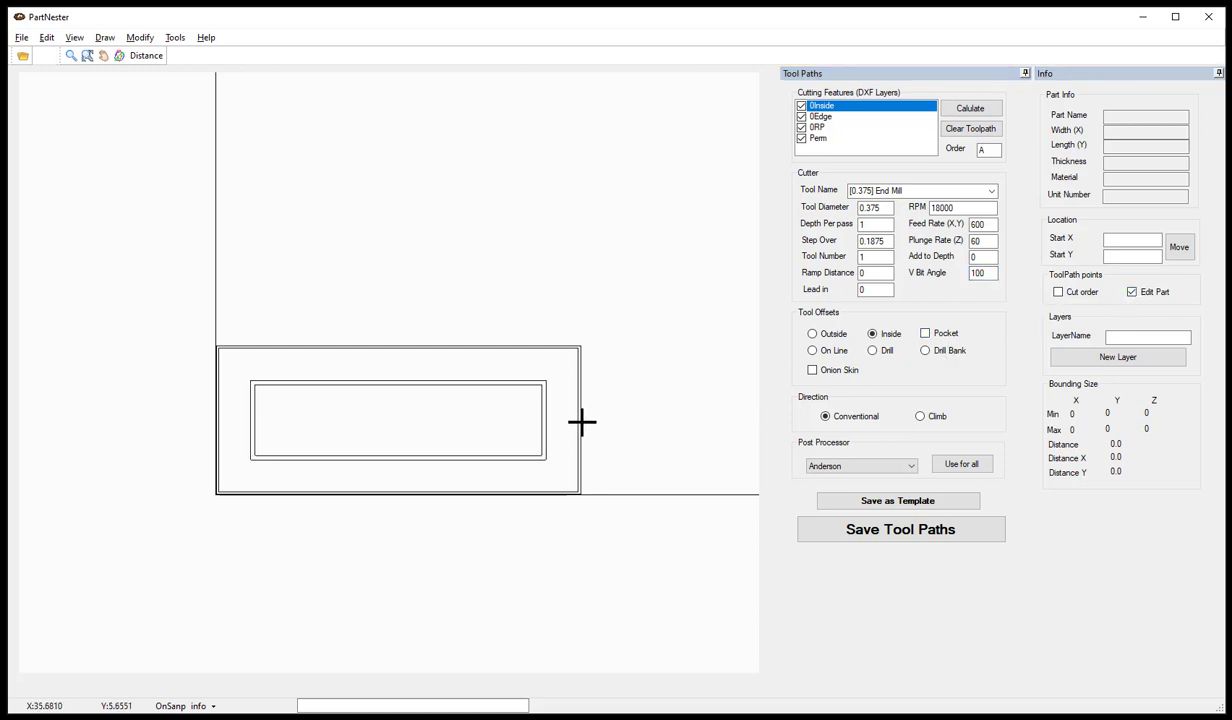
{"action": "left_click", "coordinate": [545, 424]}
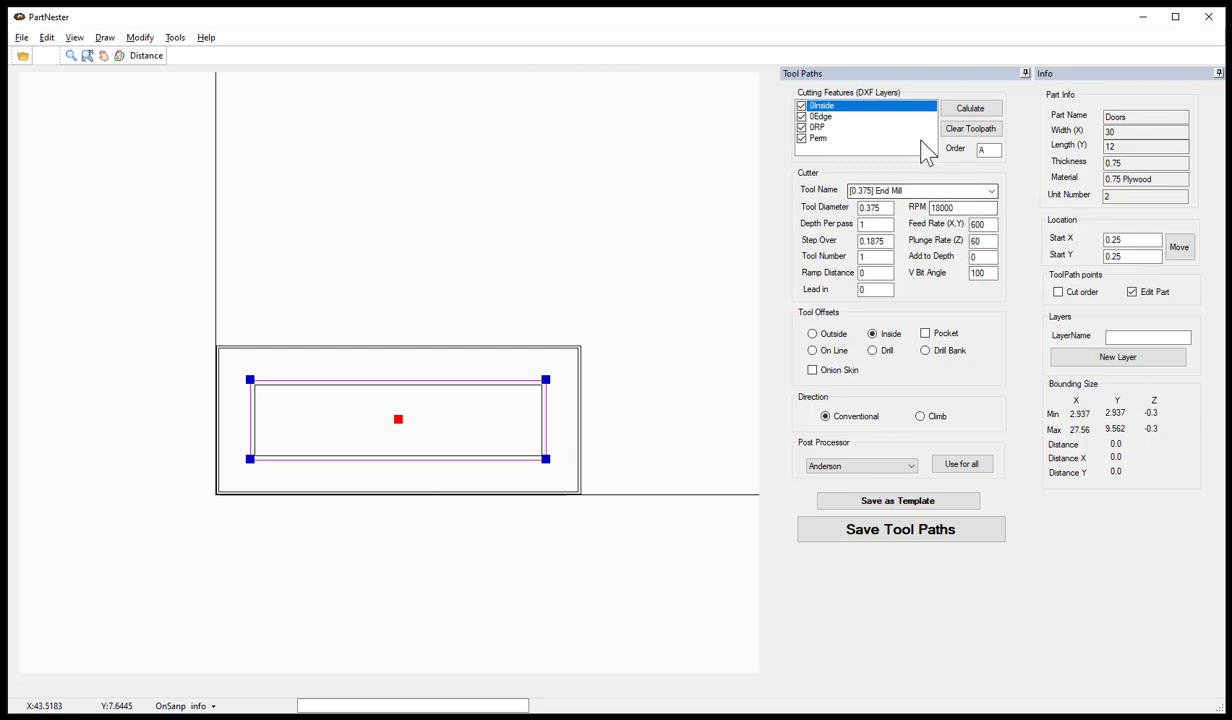
{"action": "left_click", "coordinate": [714, 338]}
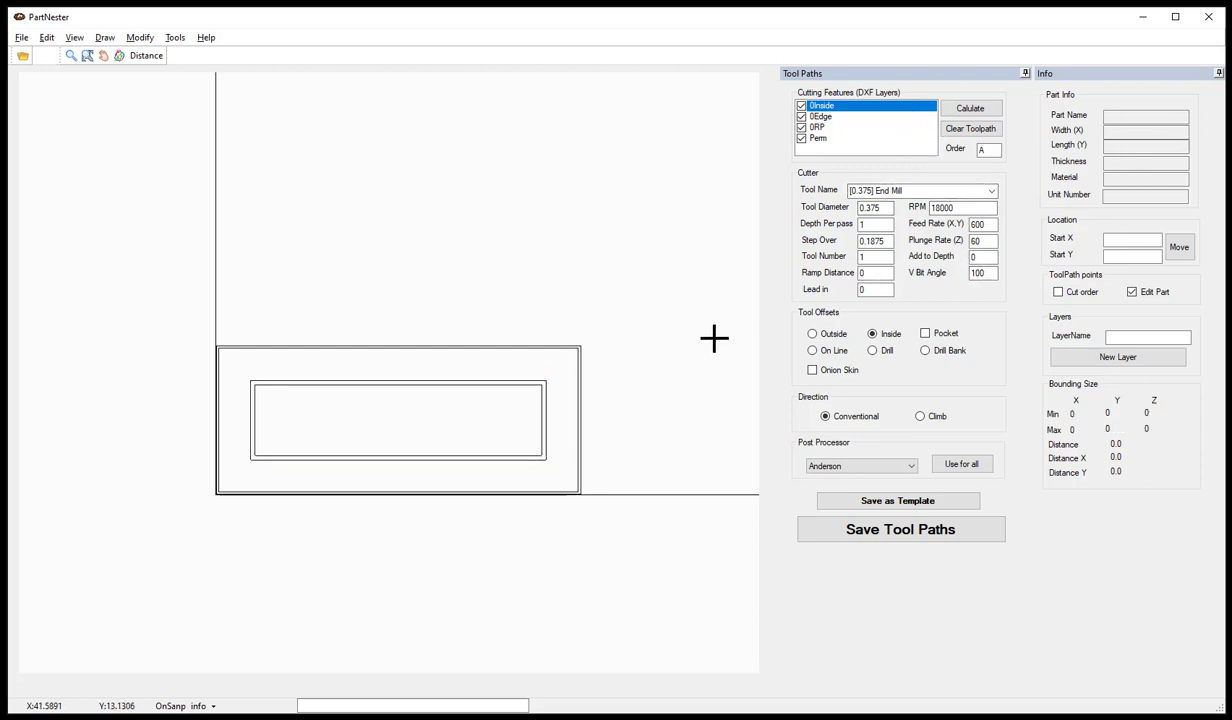
Review the 0Edge, 0RP and Perm cut settings and inspect the inner panel outline.
{"action": "left_click", "coordinate": [826, 121]}
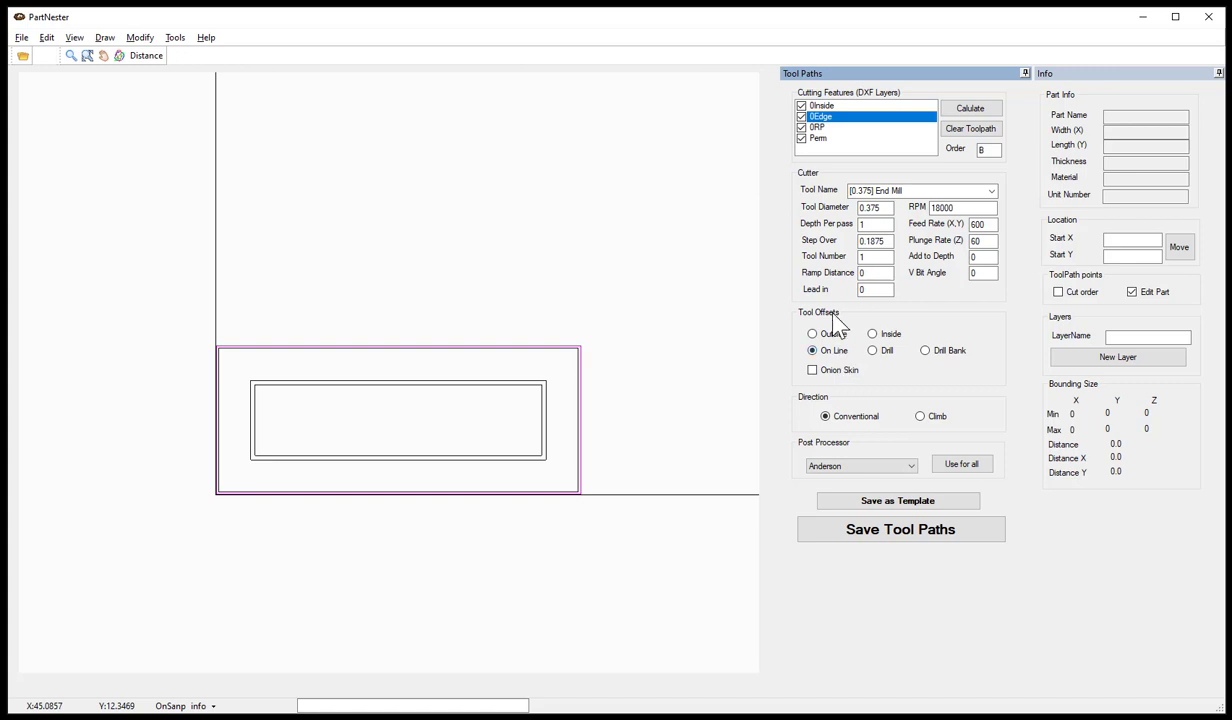
{"action": "left_click", "coordinate": [820, 128]}
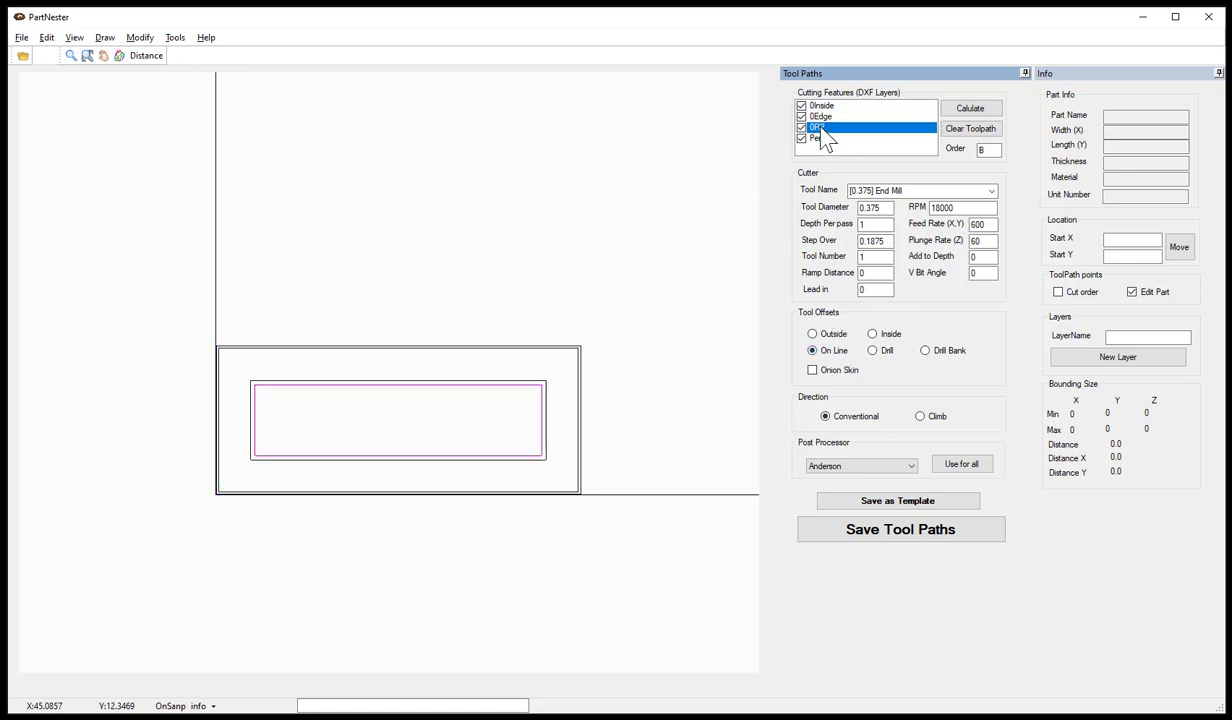
{"action": "left_click", "coordinate": [499, 385]}
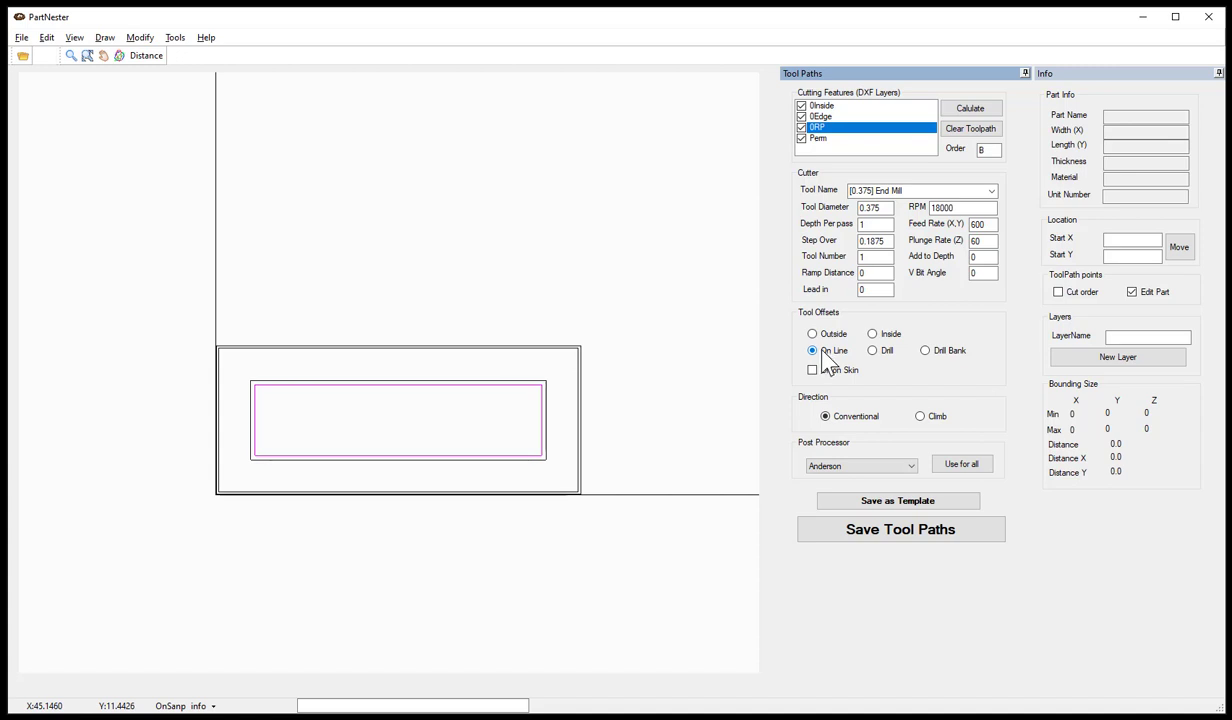
{"action": "left_click", "coordinate": [820, 138]}
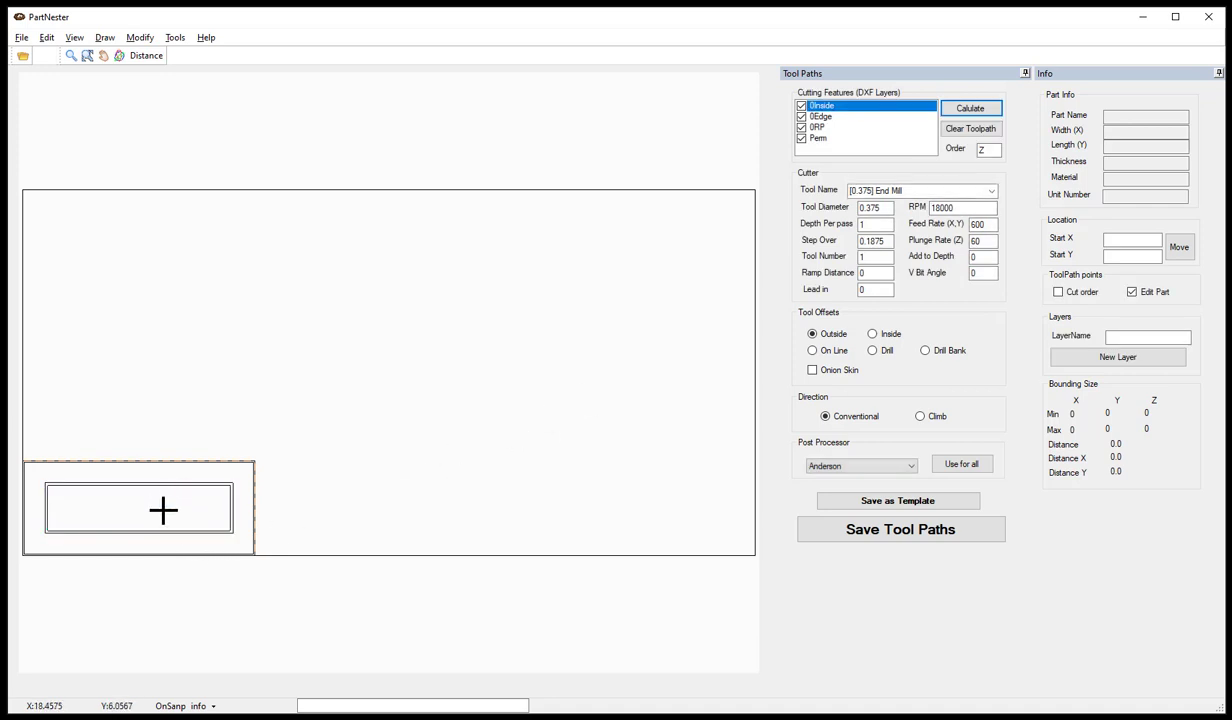
{"action": "middle_click_drag", "start_coordinate": [163, 510], "coordinate": [352, 456]}
{"action": "scroll", "coordinate": [388, 457], "scroll_direction": "up", "scroll_amount": 1}
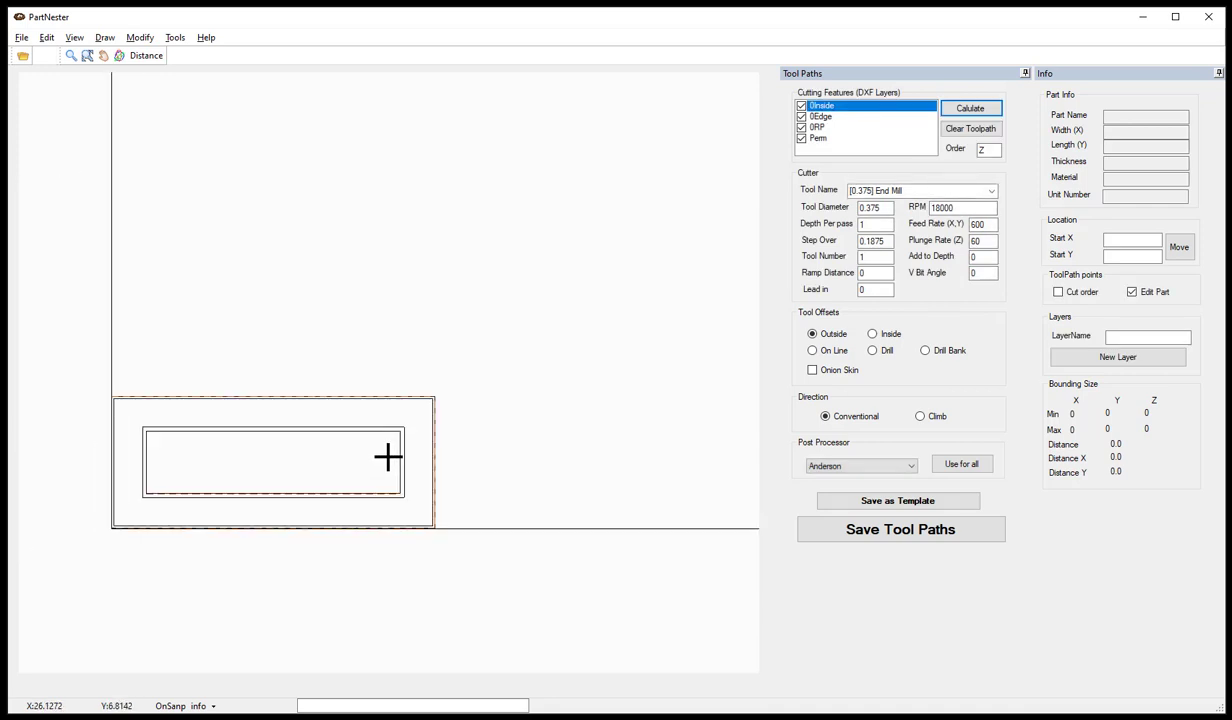
{"action": "scroll", "coordinate": [388, 457], "scroll_direction": "up", "scroll_amount": 1}
{"action": "scroll", "coordinate": [398, 432], "scroll_direction": "up", "scroll_amount": 2}
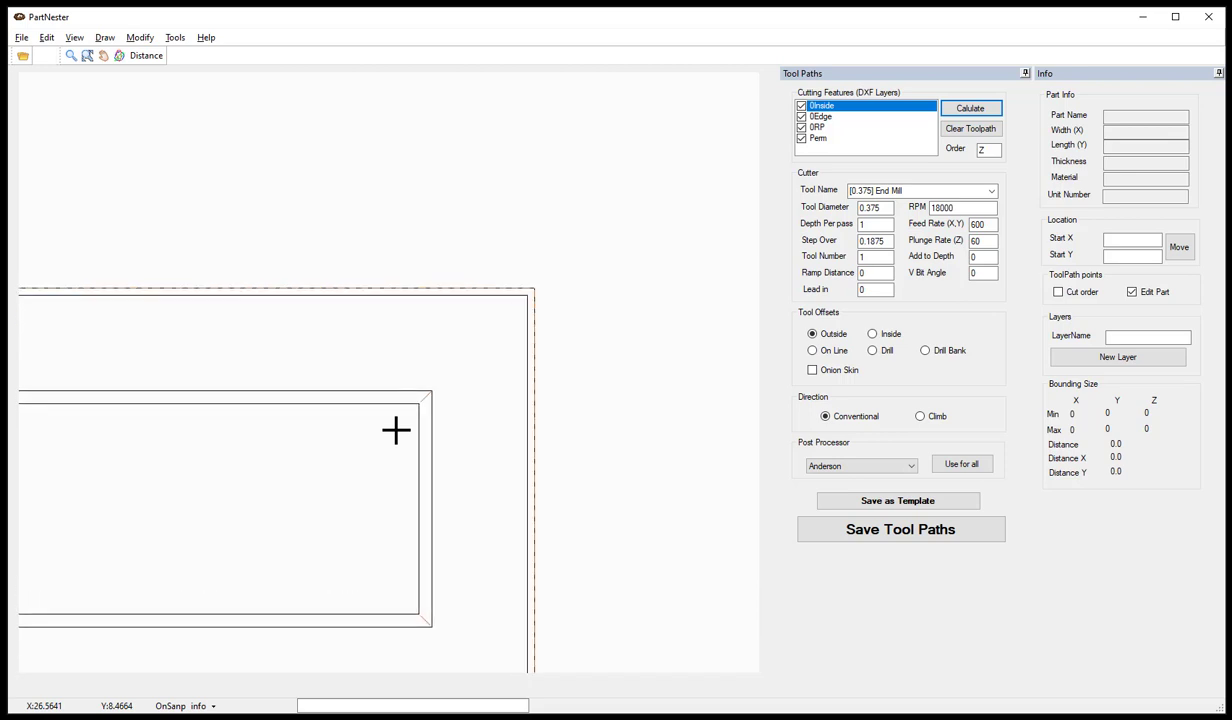
{"action": "scroll", "coordinate": [432, 382], "scroll_direction": "up", "scroll_amount": 2}
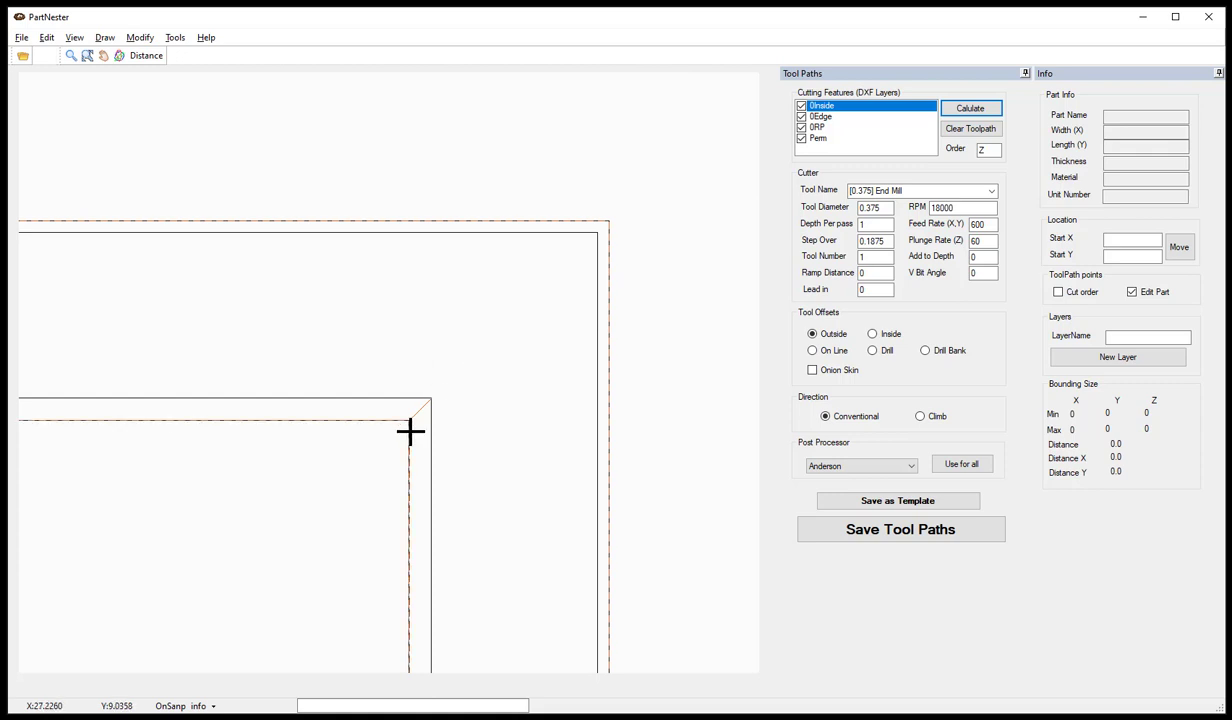
{"action": "scroll", "coordinate": [407, 431], "scroll_direction": "up", "scroll_amount": 1}
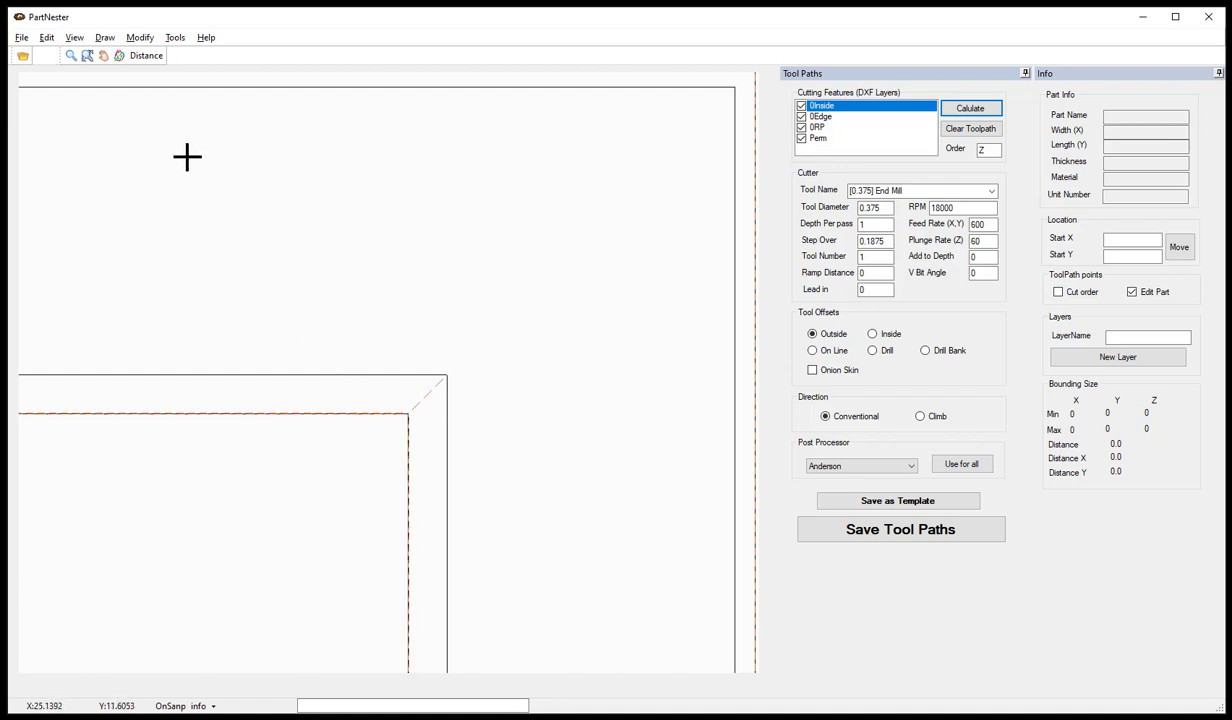
{"action": "left_click", "coordinate": [119, 56]}
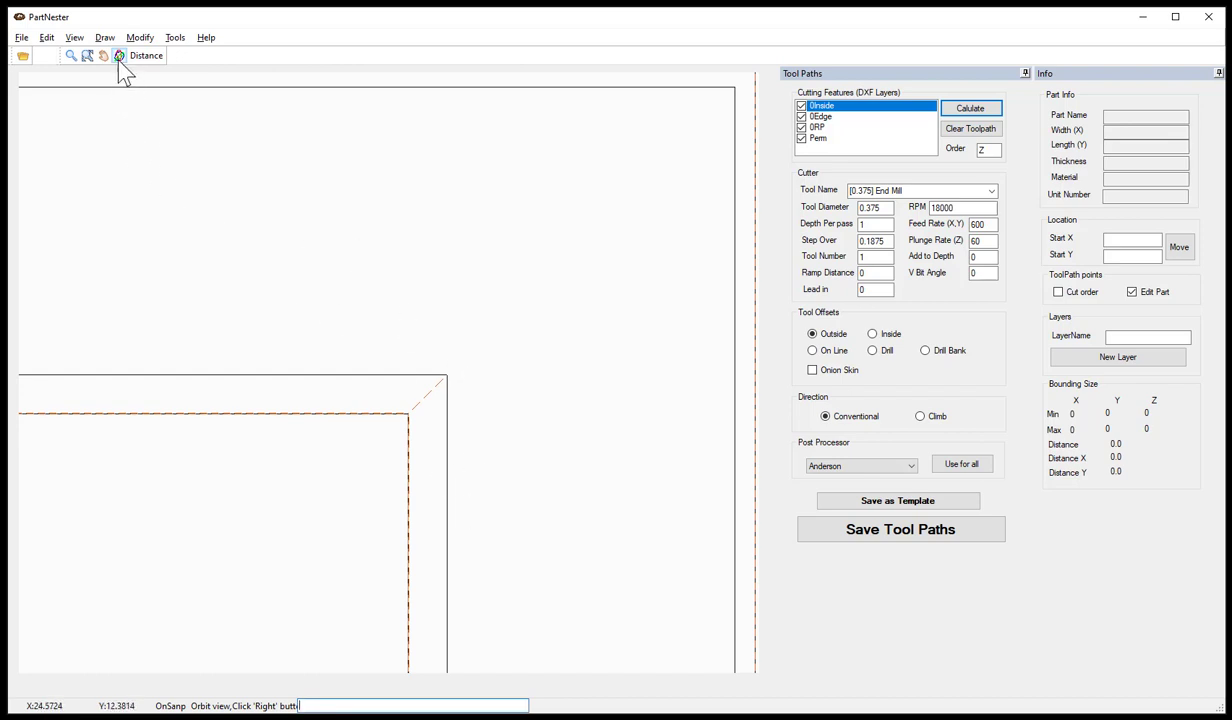
{"action": "left_click_drag", "start_coordinate": [465, 528], "coordinate": [458, 309]}
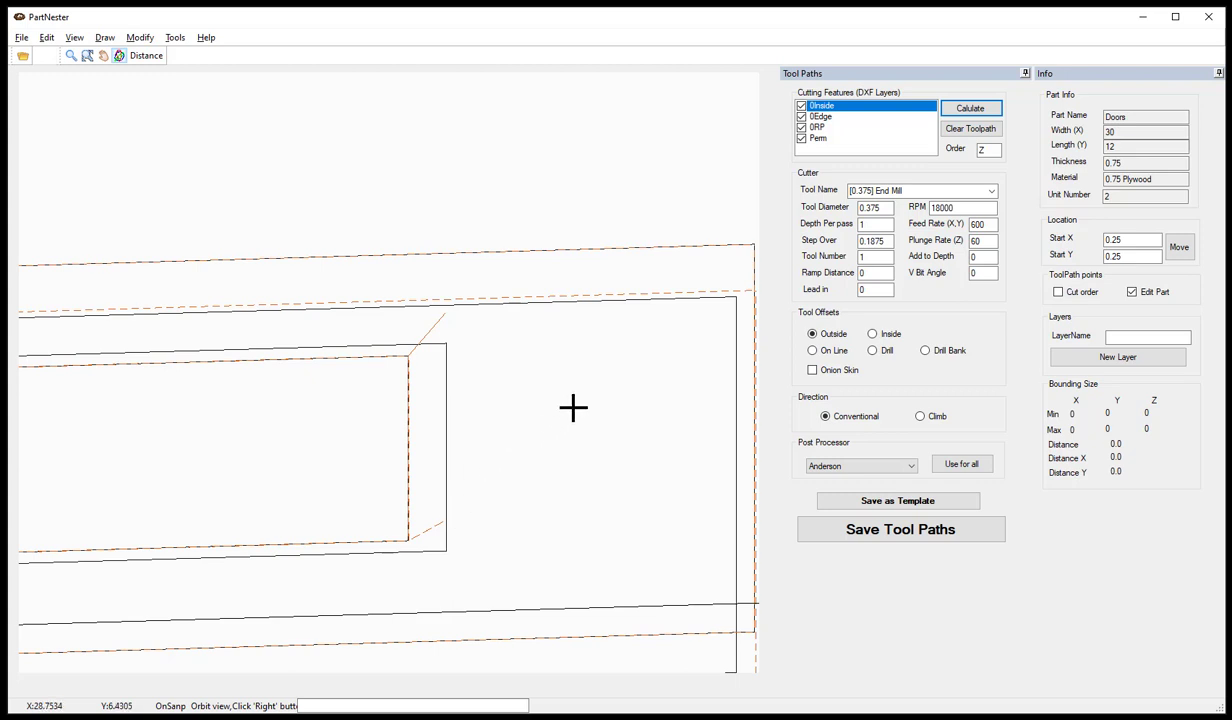
{"action": "left_click", "coordinate": [87, 56]}
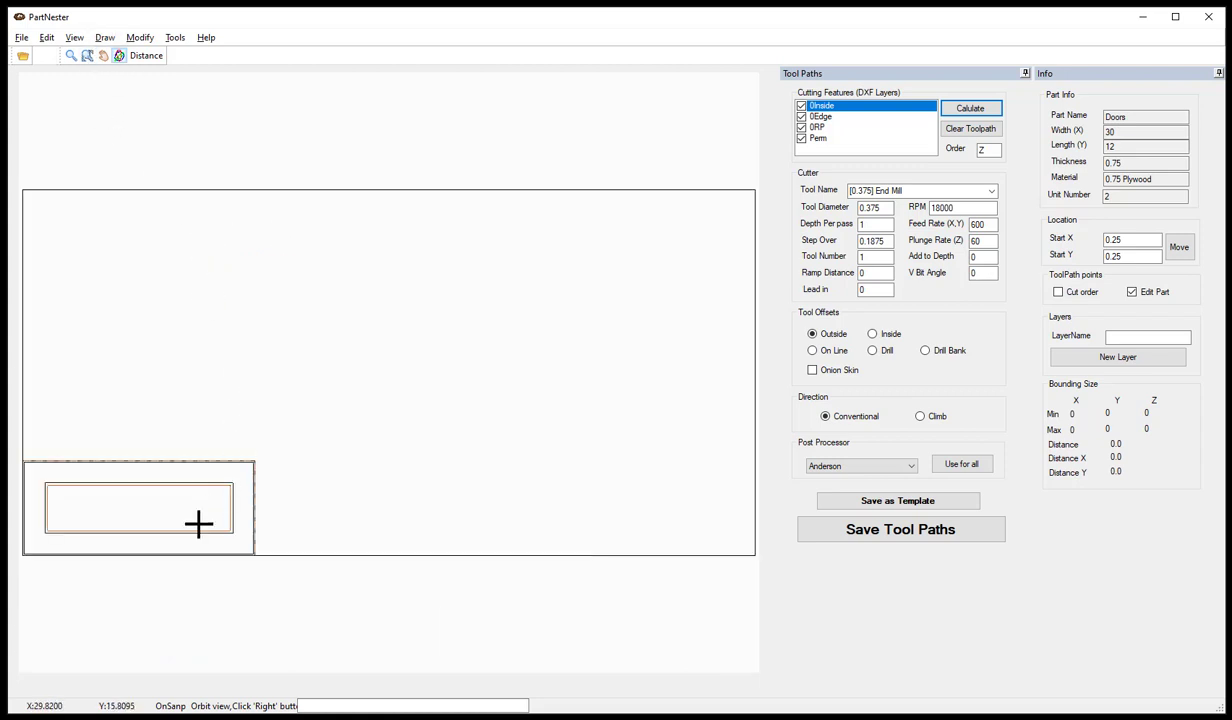
{"action": "scroll", "coordinate": [209, 506], "scroll_direction": "up", "scroll_amount": 3}
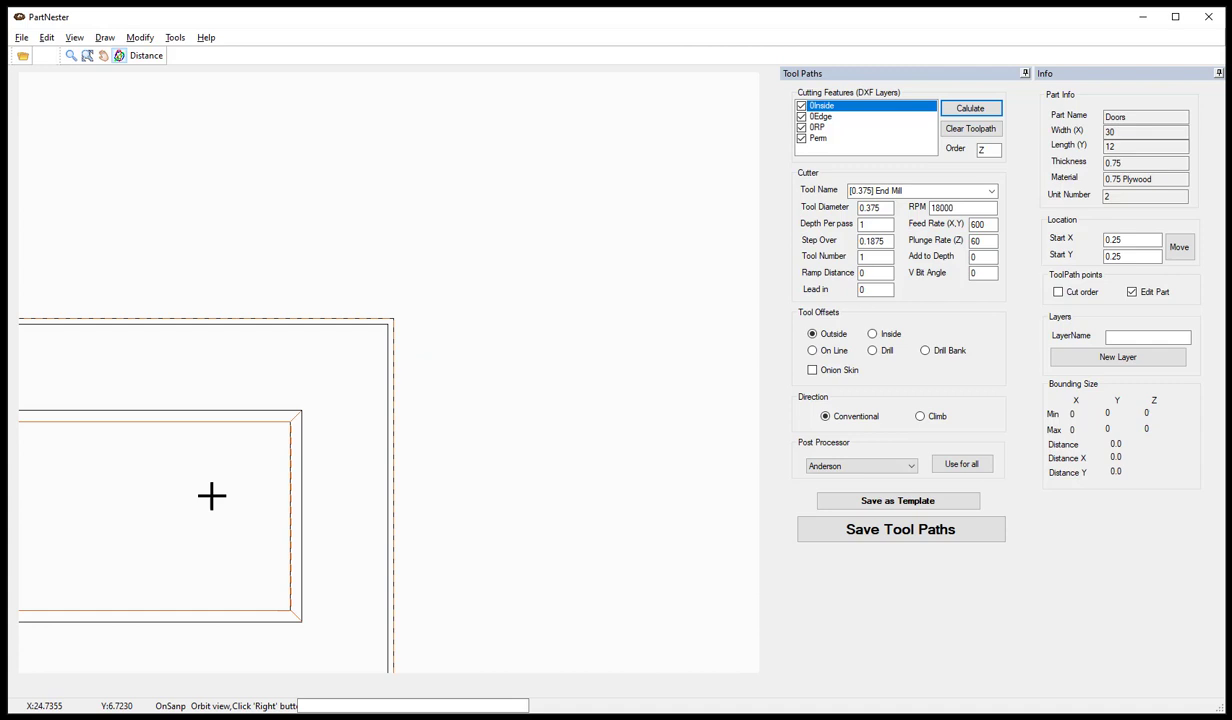
{"action": "scroll", "coordinate": [211, 496], "scroll_direction": "up", "scroll_amount": 2}
{"action": "mouse_move", "coordinate": [204, 435]}
{"action": "middle_mouse_down"}
{"action": "mouse_move", "coordinate": [404, 454]}
{"action": "mouse_move", "coordinate": [740, 447]}
{"action": "middle_mouse_up"}
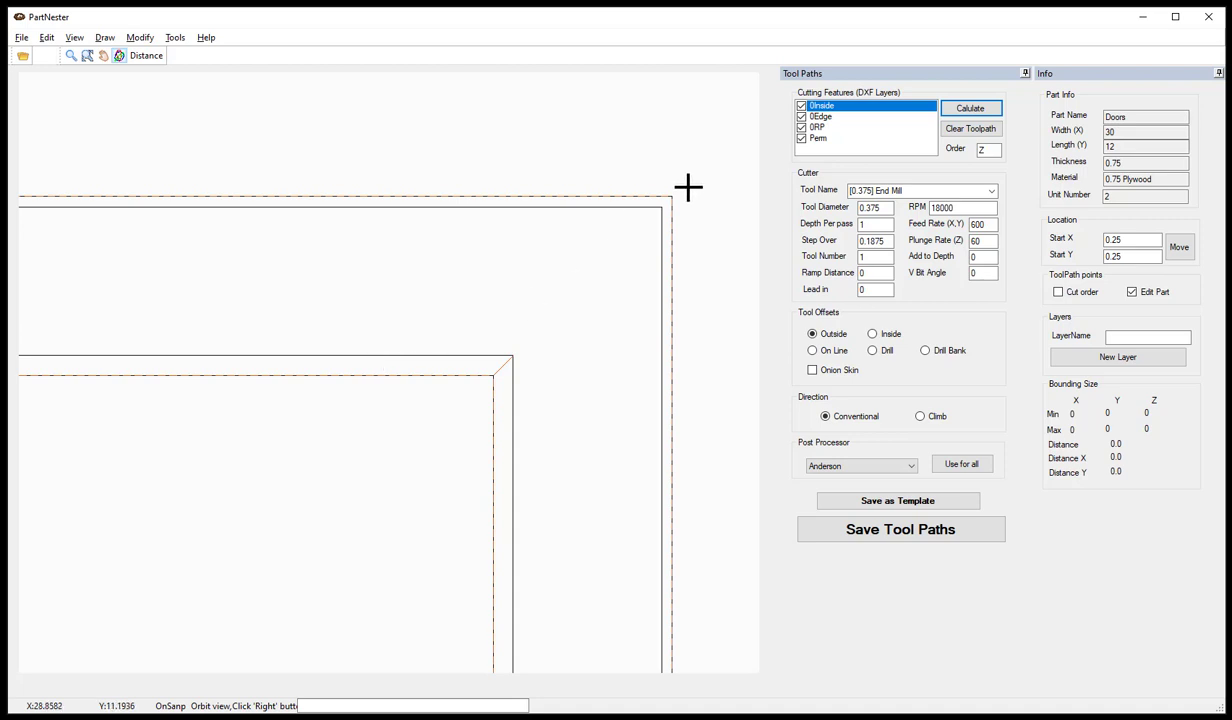
{"action": "left_click", "coordinate": [818, 128]}
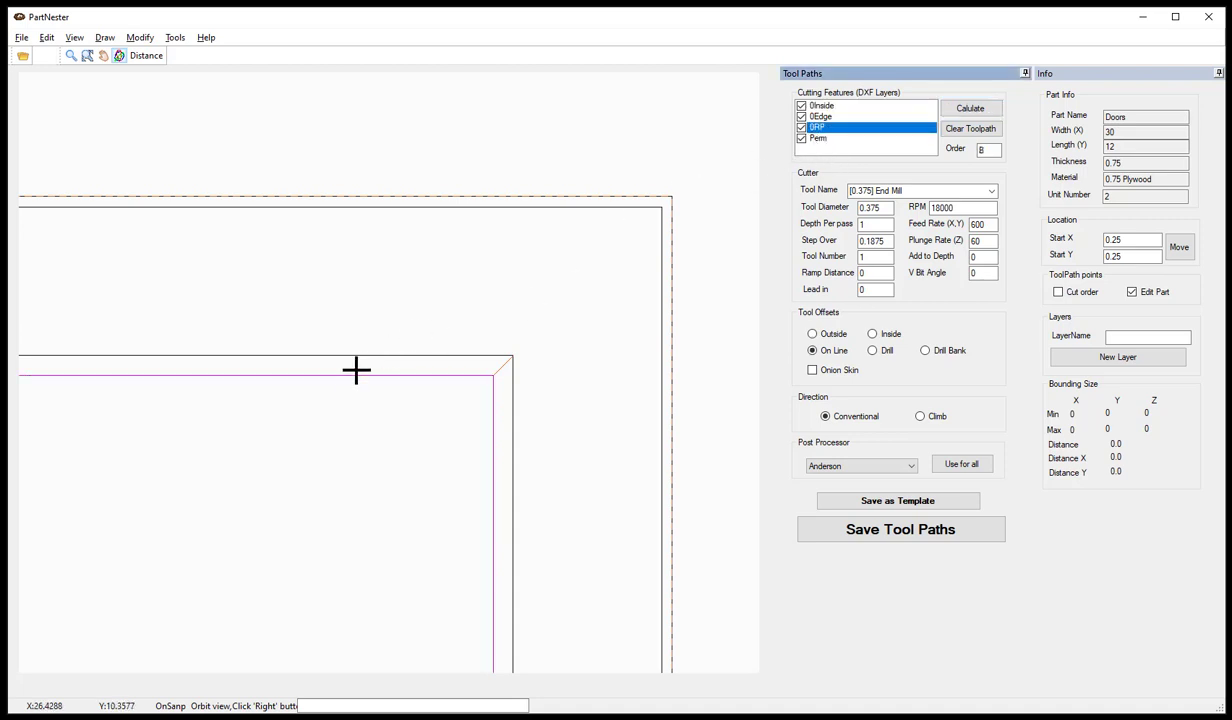
{"action": "scroll", "coordinate": [220, 398], "scroll_direction": "up", "scroll_amount": 5}
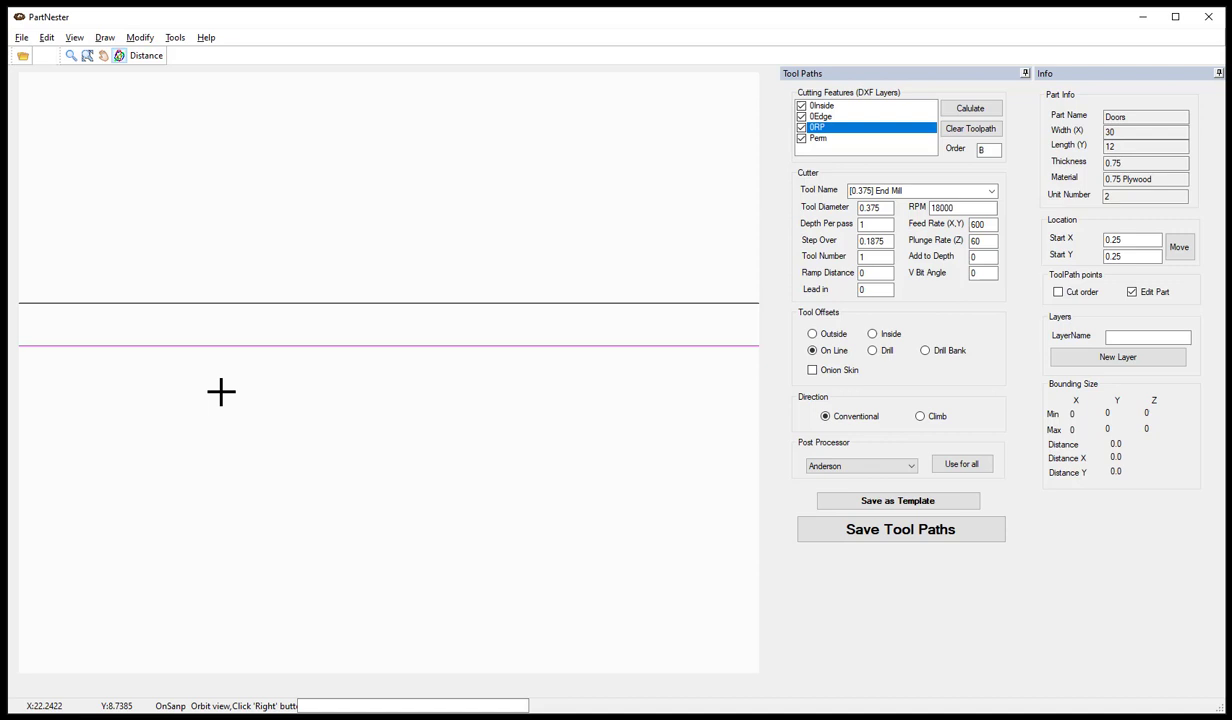
{"action": "scroll", "coordinate": [242, 347], "scroll_direction": "up", "scroll_amount": 3}
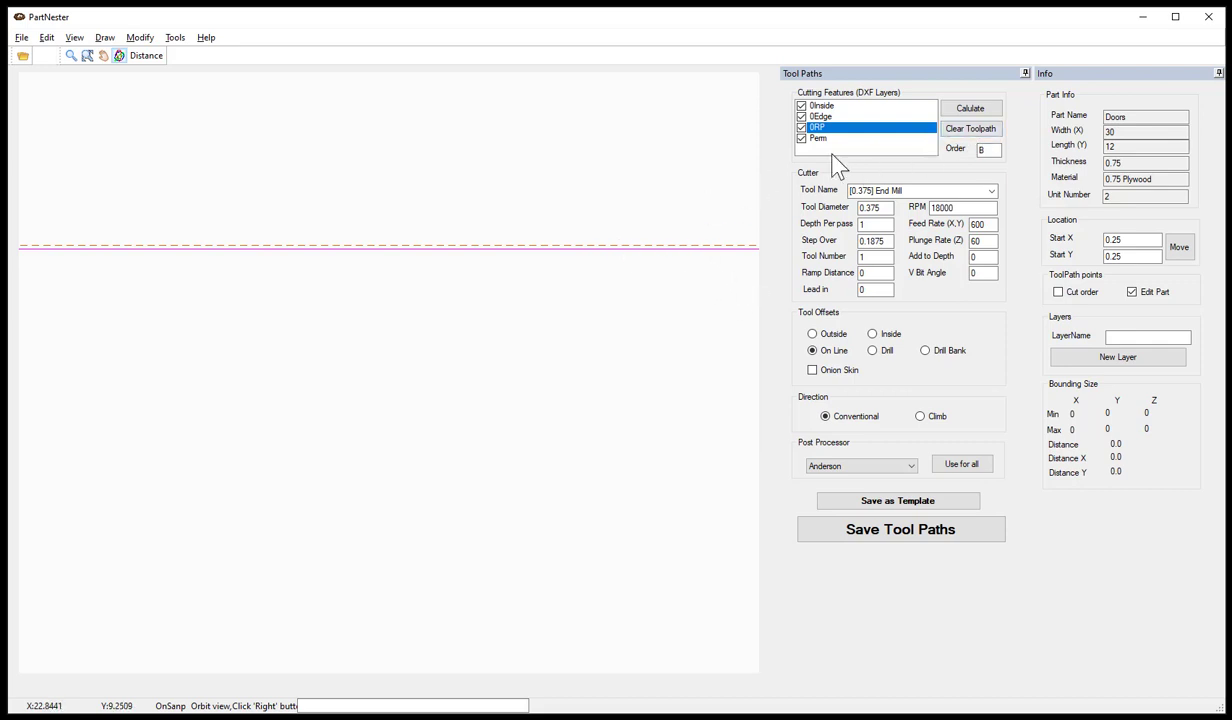
{"action": "scroll", "coordinate": [602, 280], "scroll_direction": "down", "scroll_amount": 5}
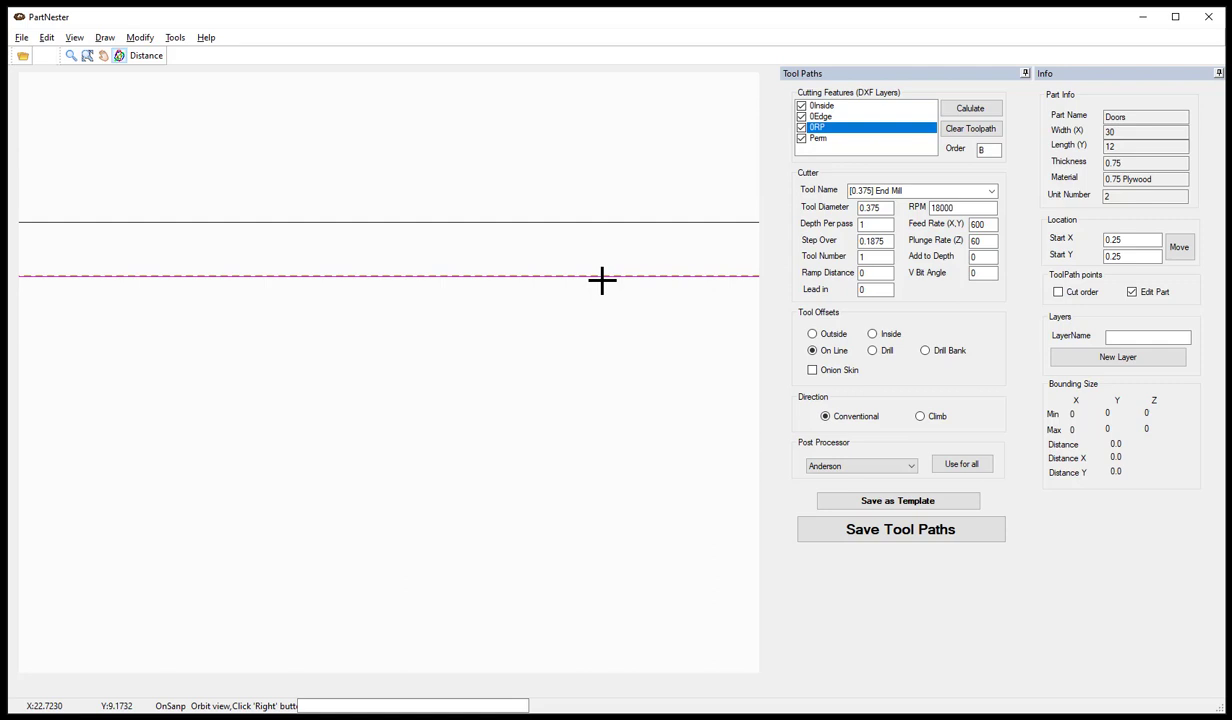
{"action": "scroll", "coordinate": [602, 280], "scroll_direction": "down", "scroll_amount": 4}
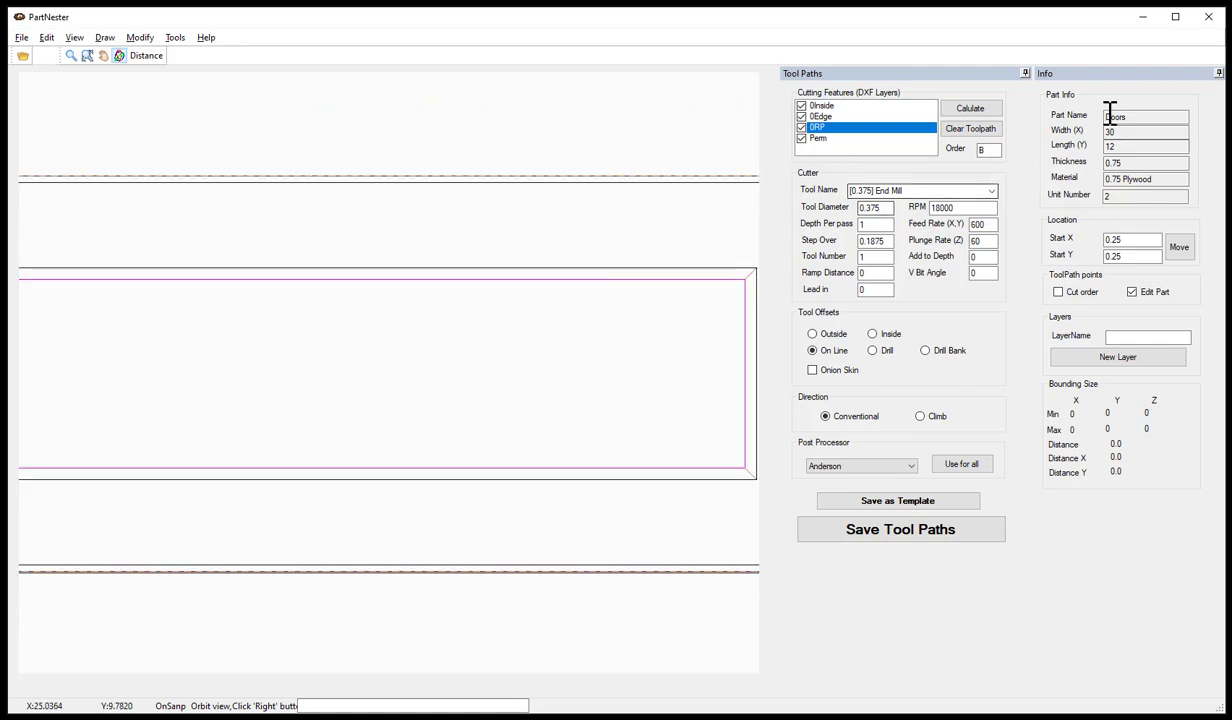
Close PartNester and add a row of three doors with length 25.
{"action": "left_click", "coordinate": [1214, 22]}
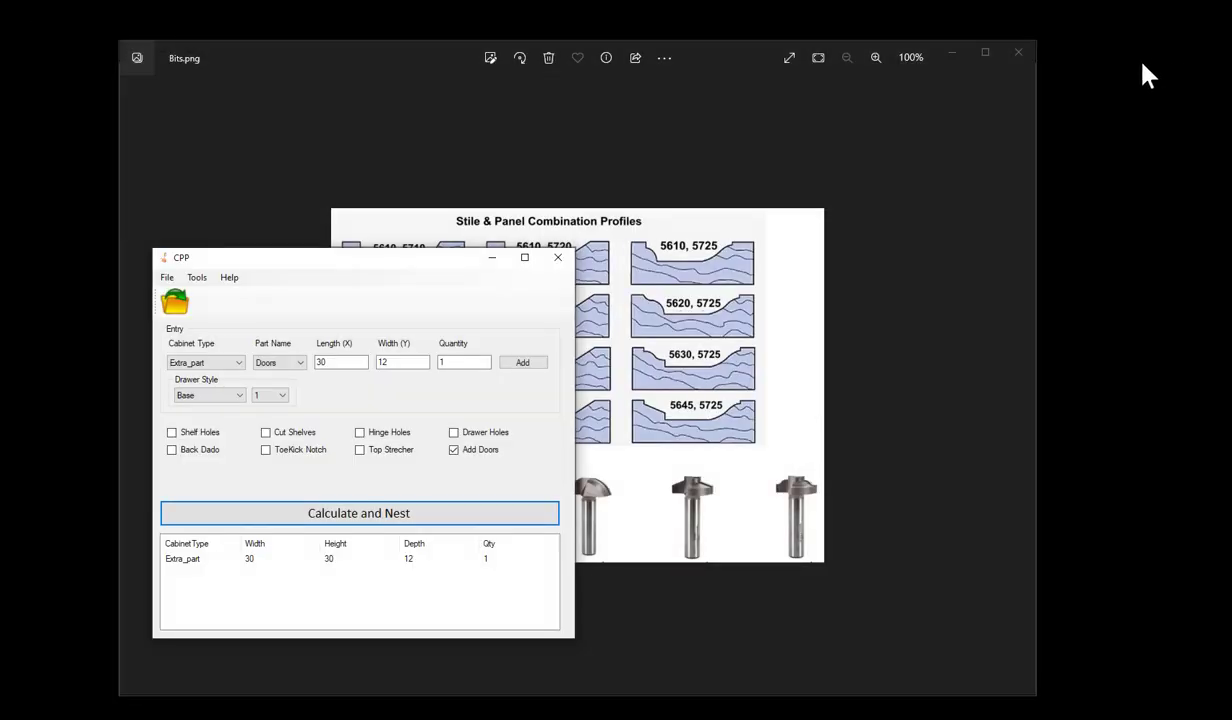
{"action": "left_click", "coordinate": [350, 365]}
{"action": "left_click_drag", "start_coordinate": [350, 365], "coordinate": [289, 366]}
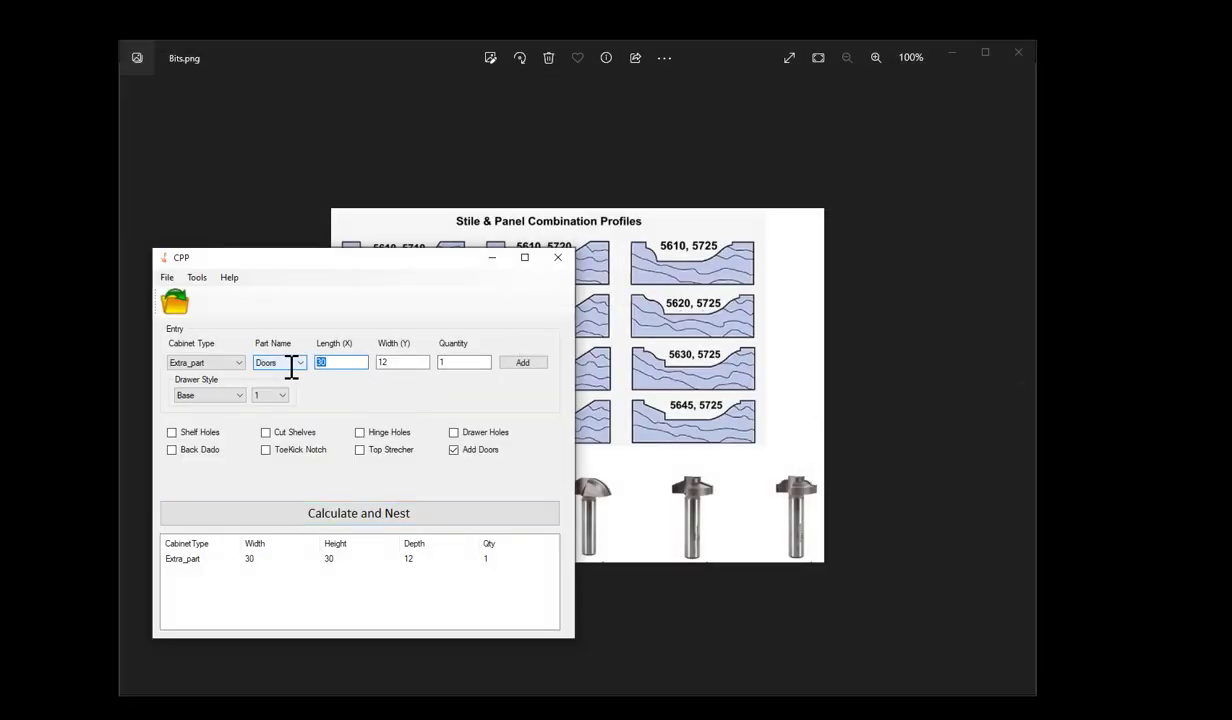
{"action": "type", "text": "25"}
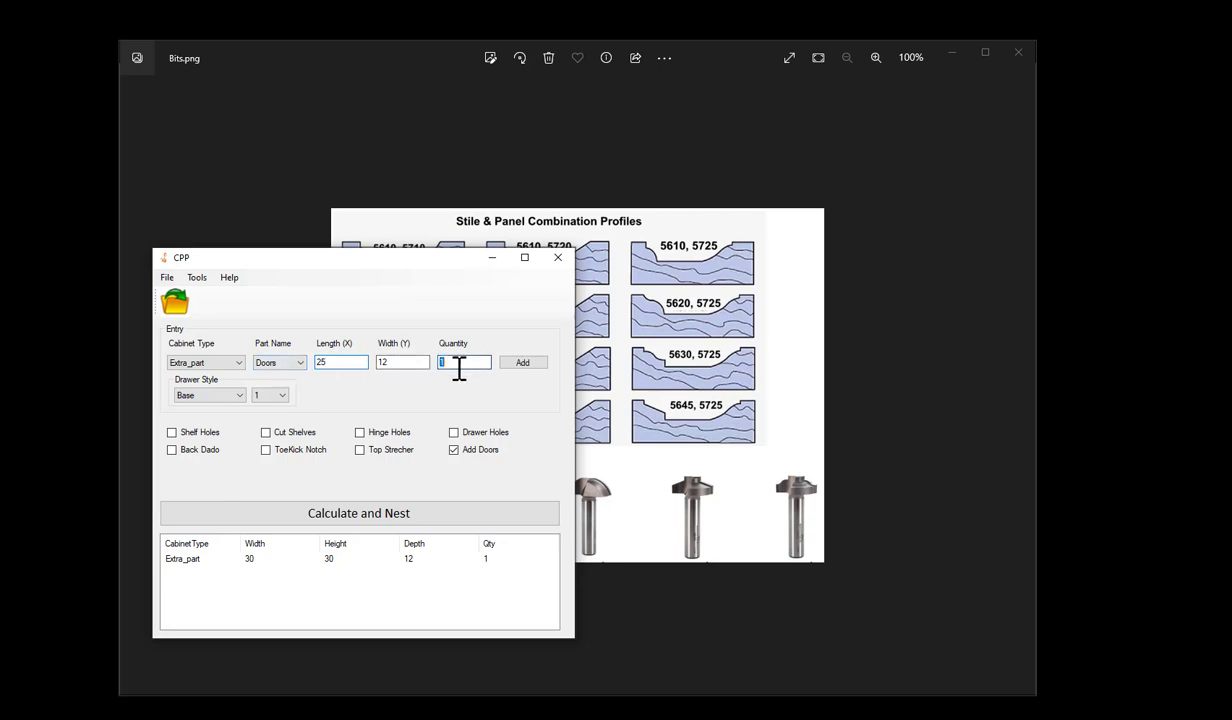
{"action": "type", "text": "3"}
{"action": "key", "text": "Return"}
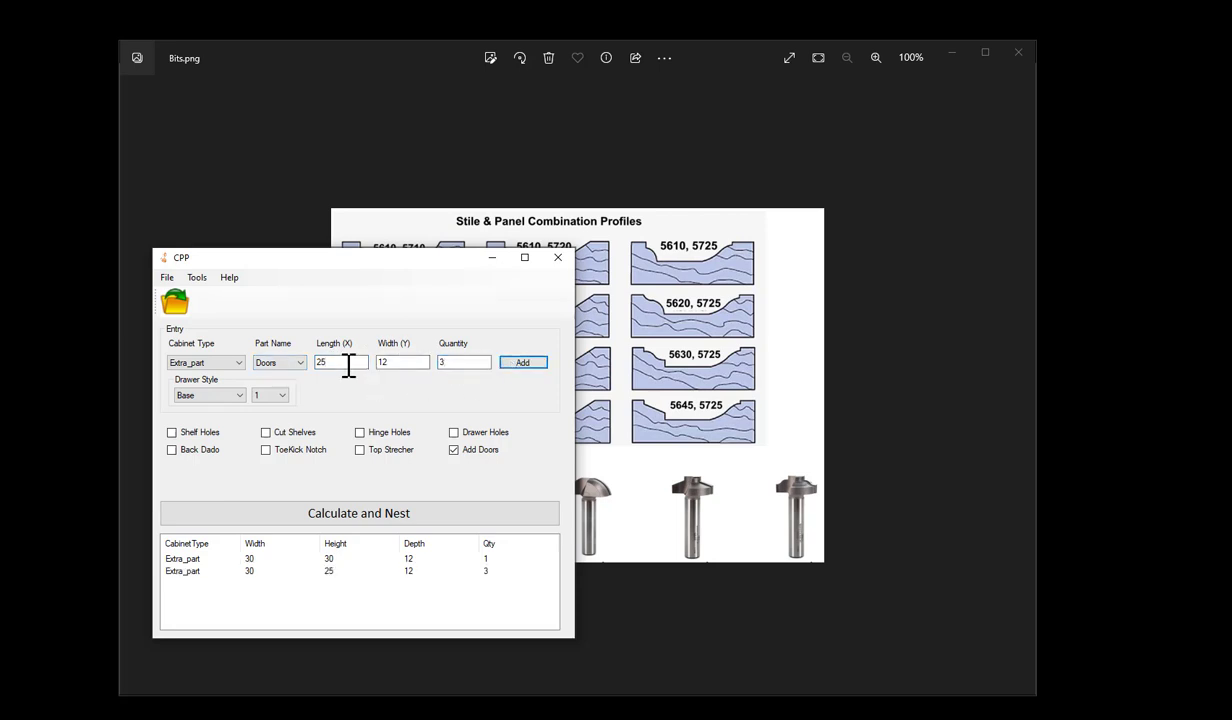
Add a 30 by 18 door row and nest all doors onto one sheet.
{"action": "left_click_drag", "start_coordinate": [350, 366], "coordinate": [296, 365]}
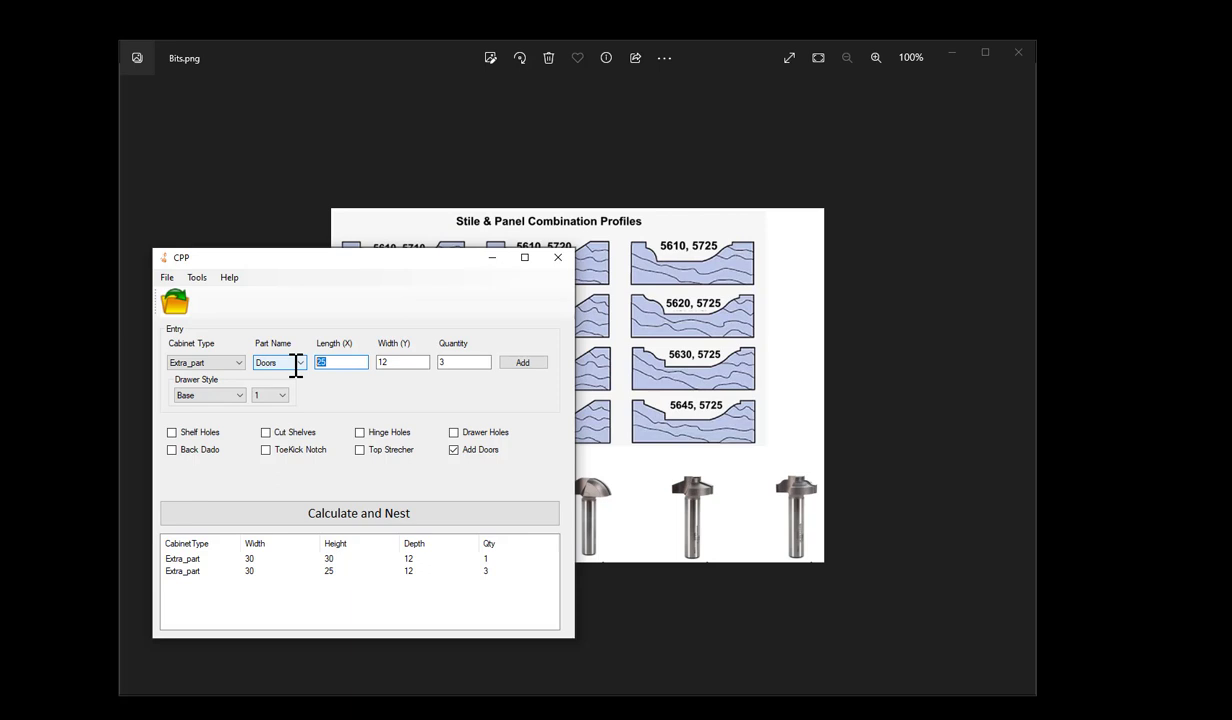
{"action": "type", "text": "30"}
{"action": "key", "text": "Tab"}
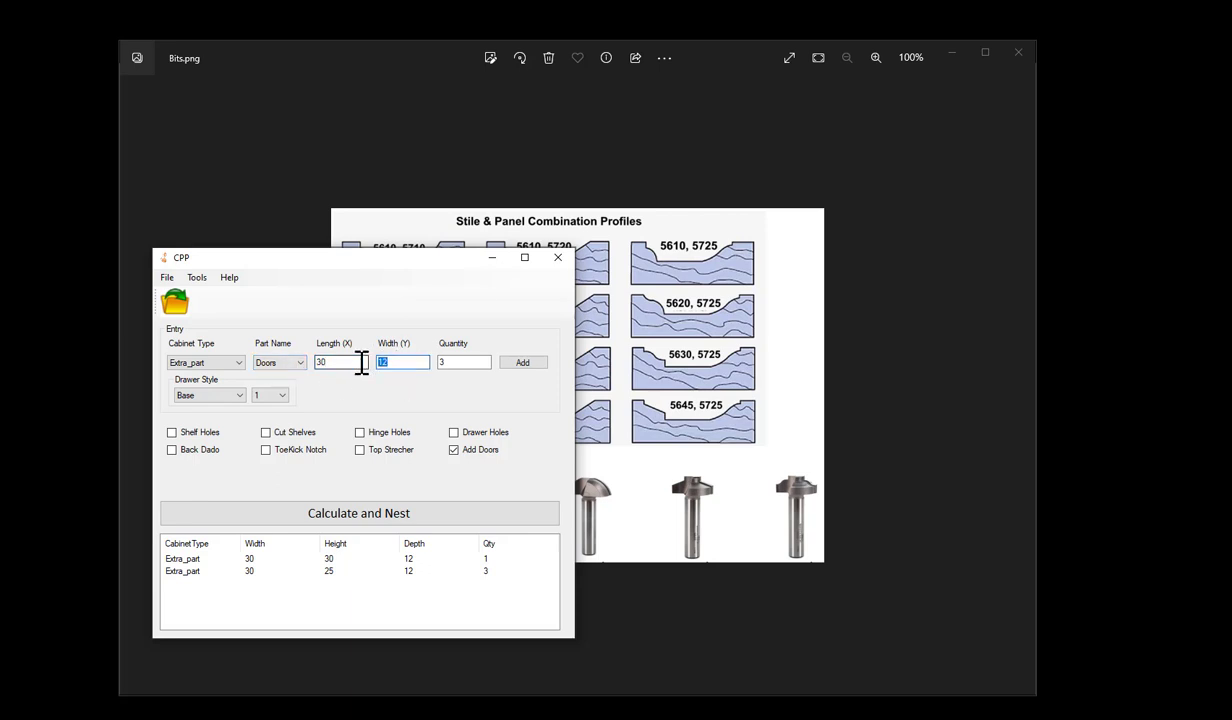
{"action": "type", "text": "18"}
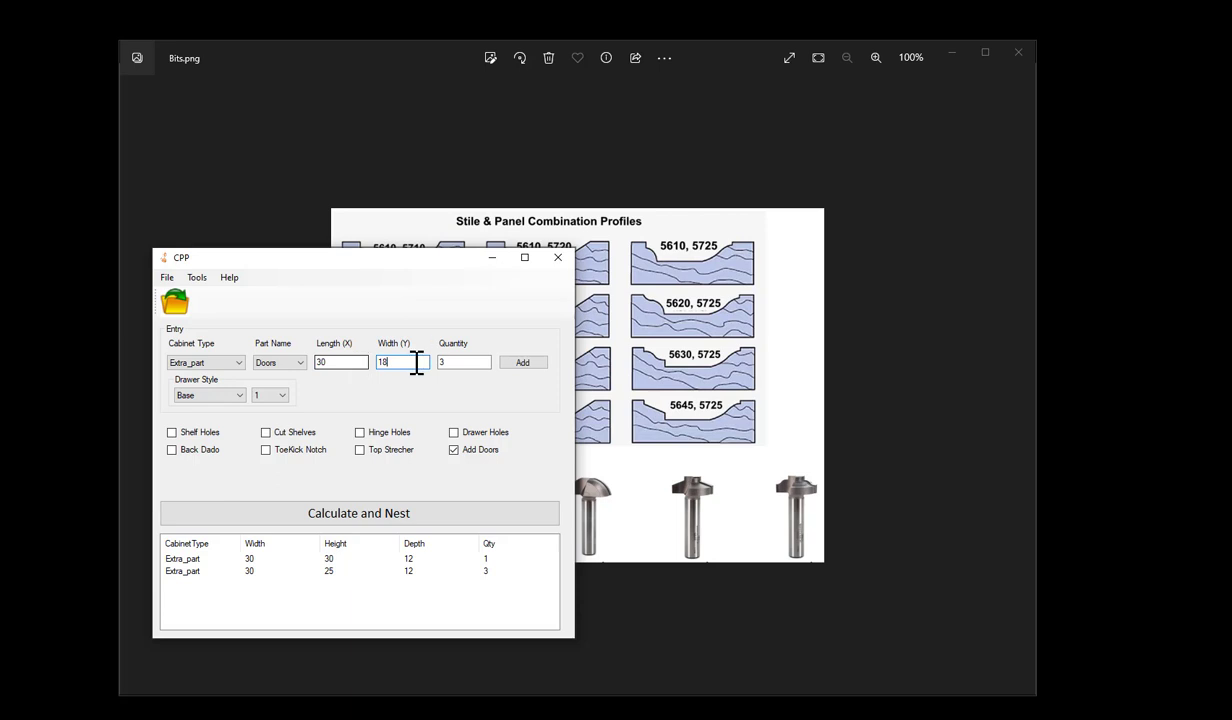
{"action": "left_click", "coordinate": [534, 364]}
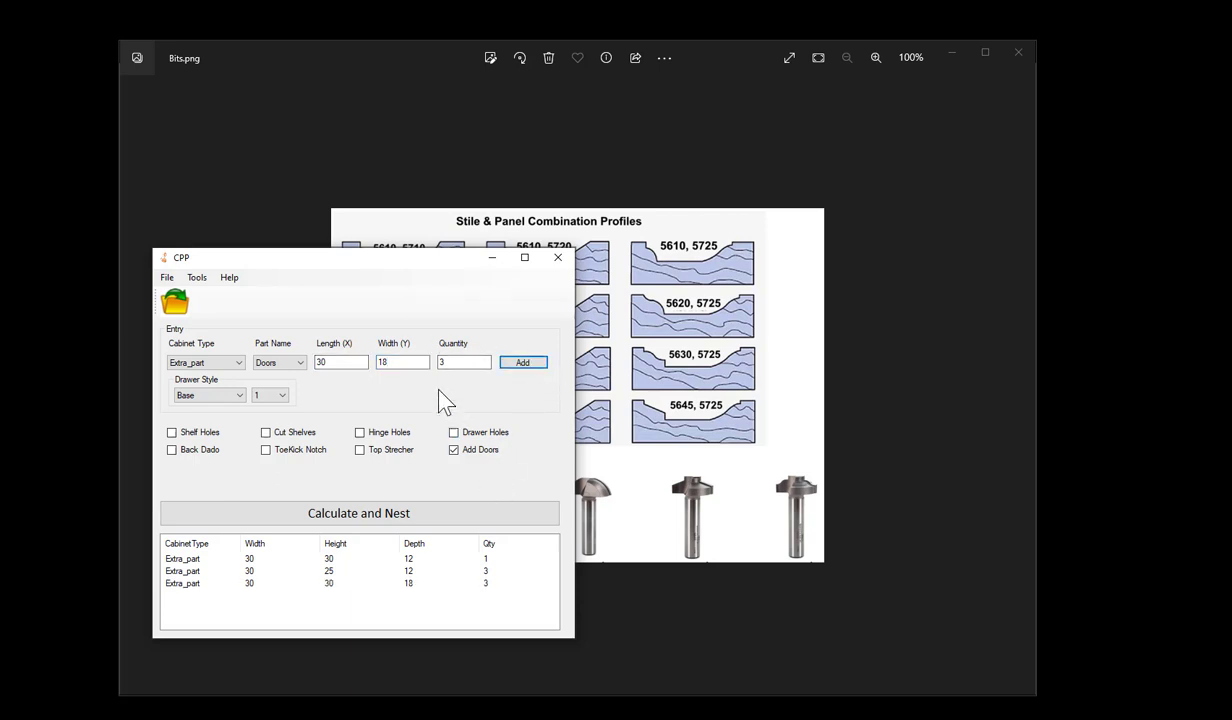
{"action": "left_click", "coordinate": [388, 518]}
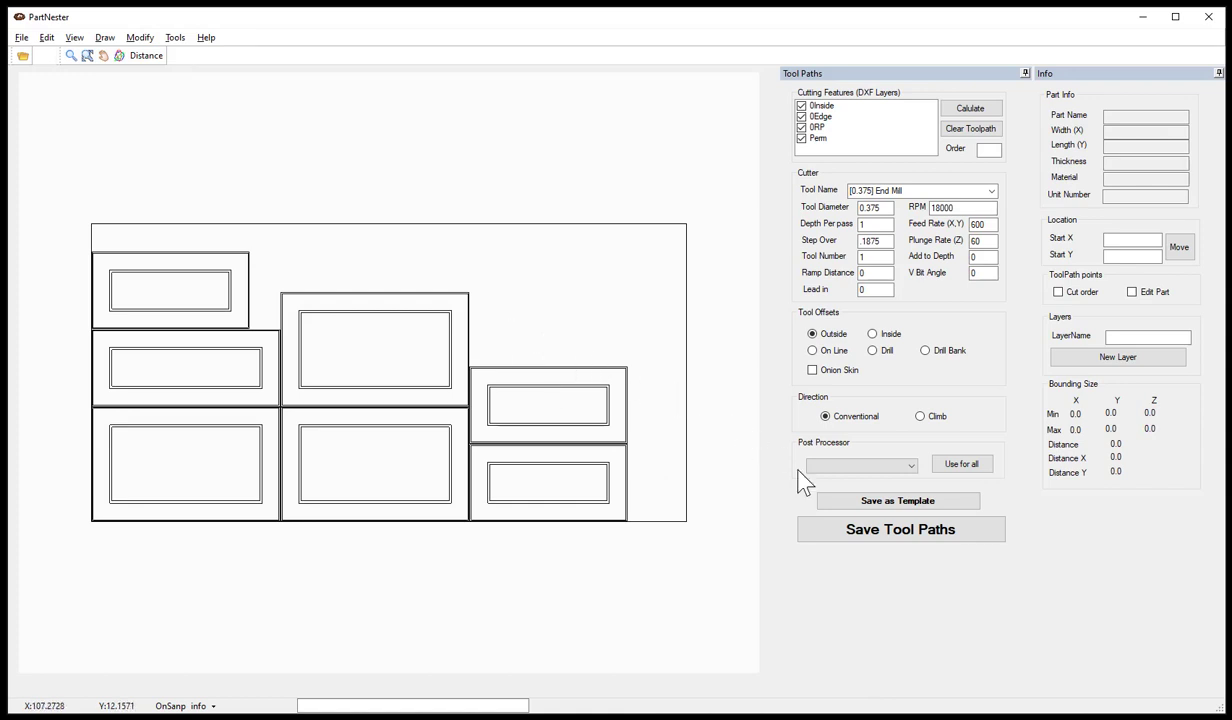
Save the seven-door nest's toolpaths as Doors in the Demo folder.
{"action": "left_click", "coordinate": [826, 540]}
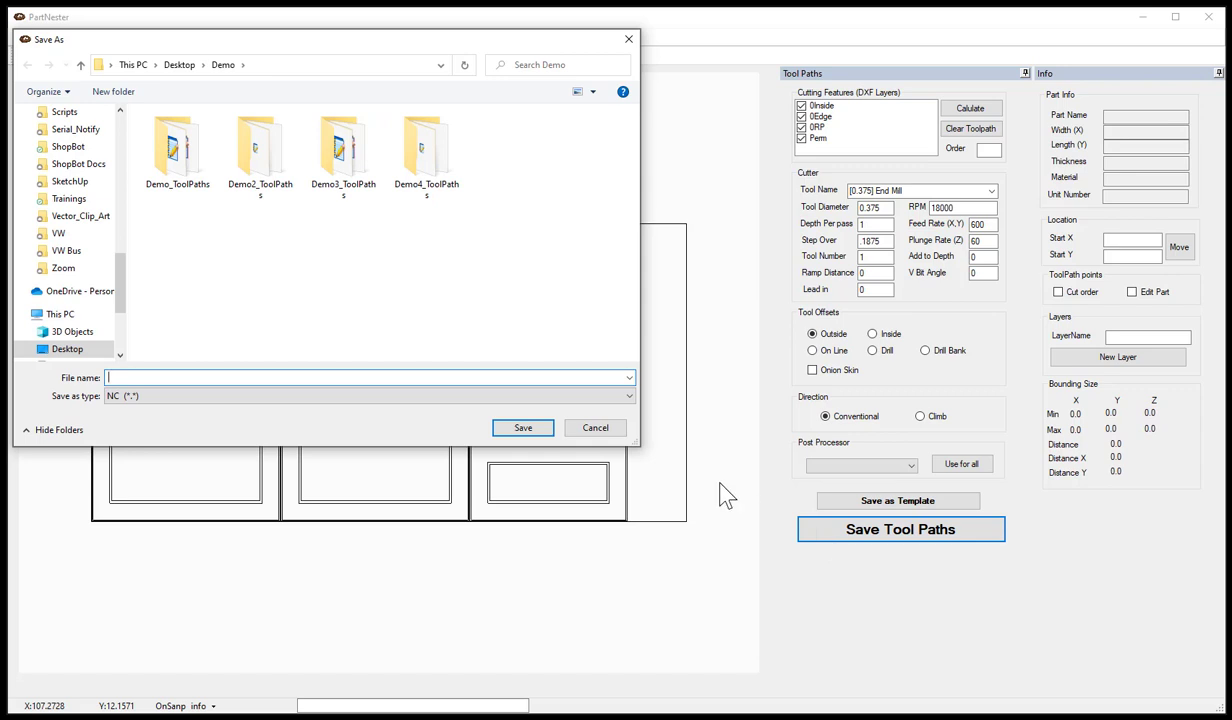
{"action": "type", "text": "D"}
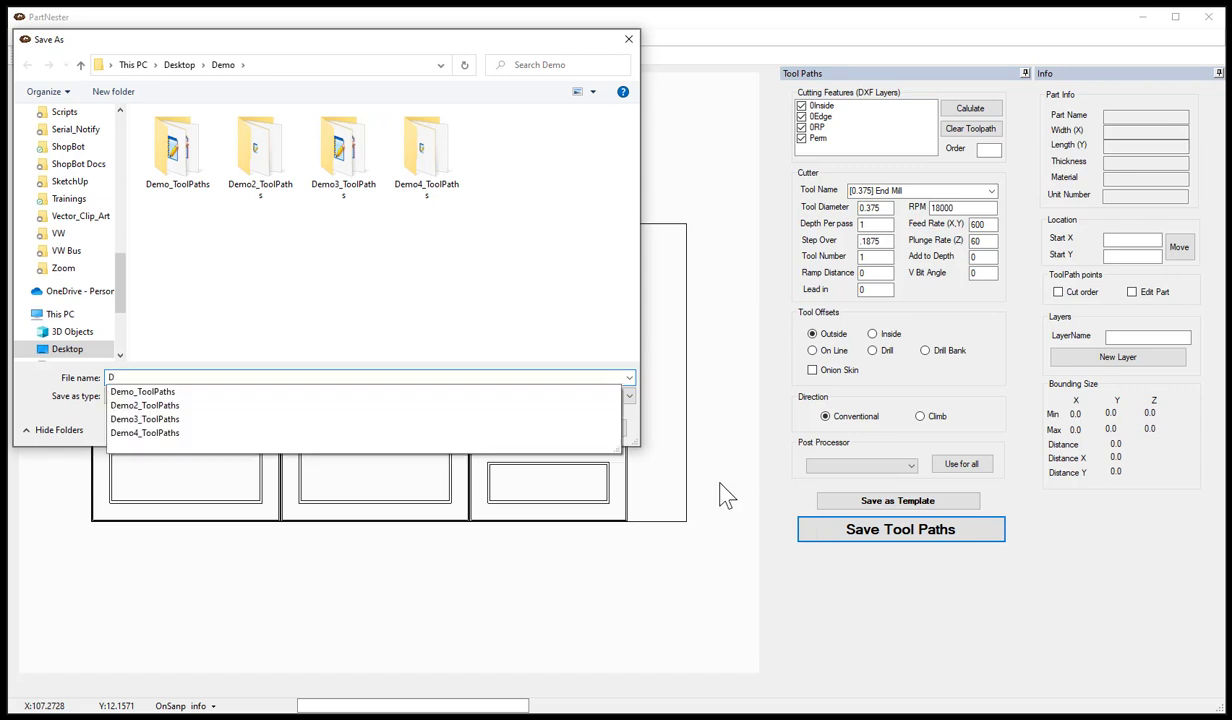
{"action": "type", "text": "oors"}
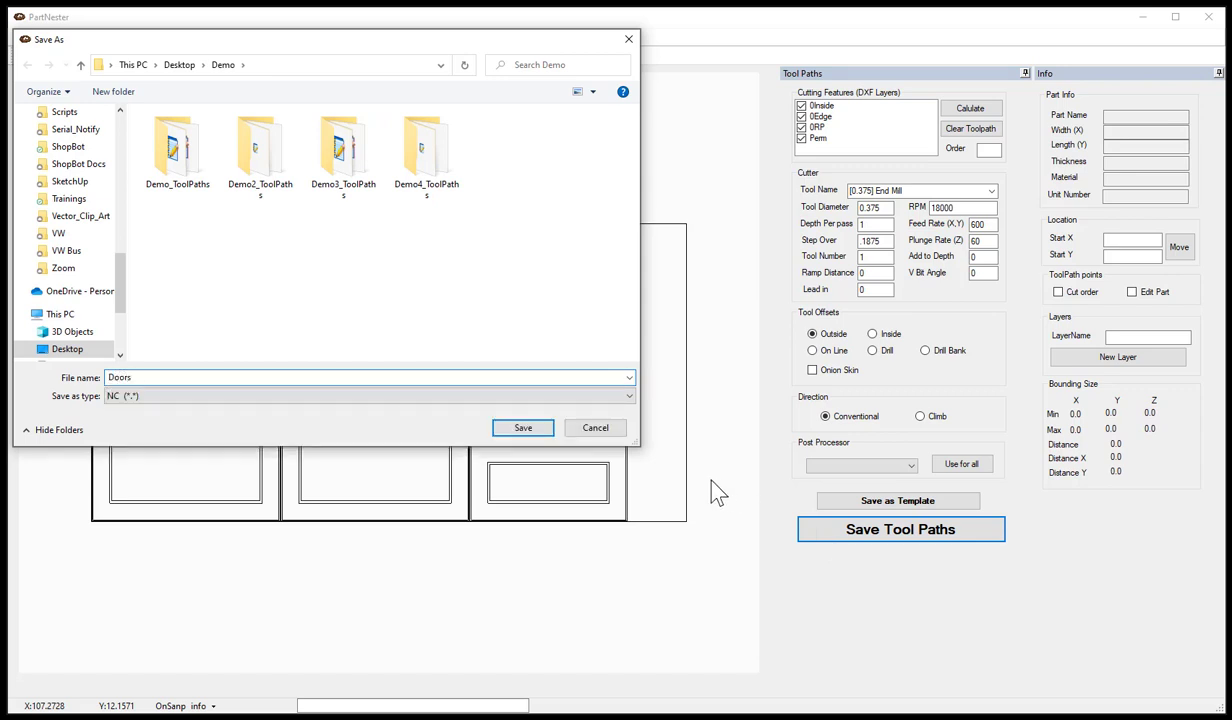
{"action": "left_click", "coordinate": [541, 432]}
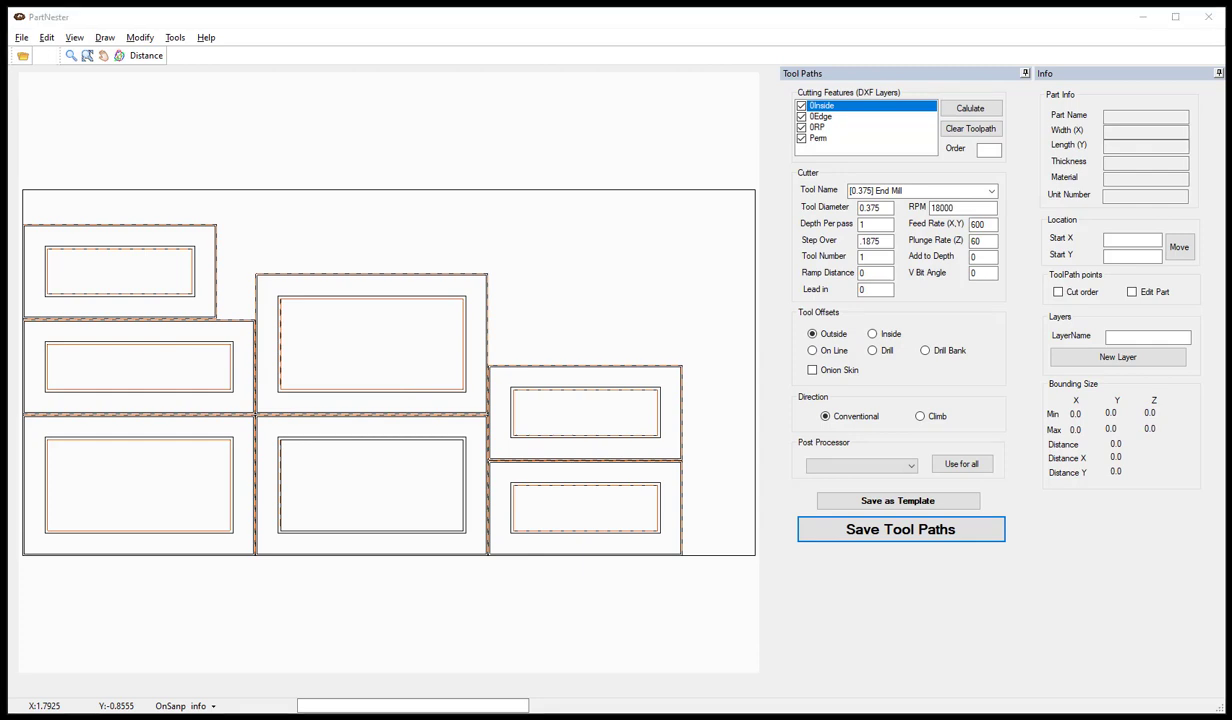
In File Explorer, go to Desktop > Demo > Doors_ToolPaths and select the .anc file.
{"action": "key", "text": "super+e"}
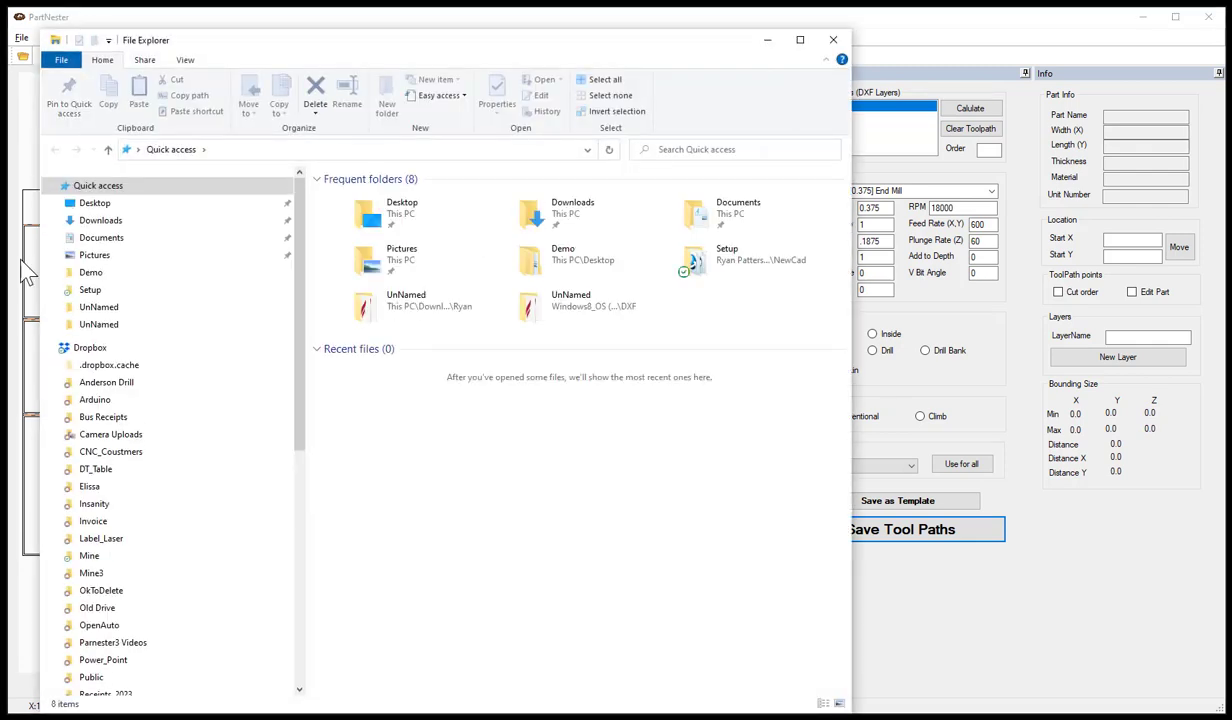
{"action": "left_click", "coordinate": [103, 207]}
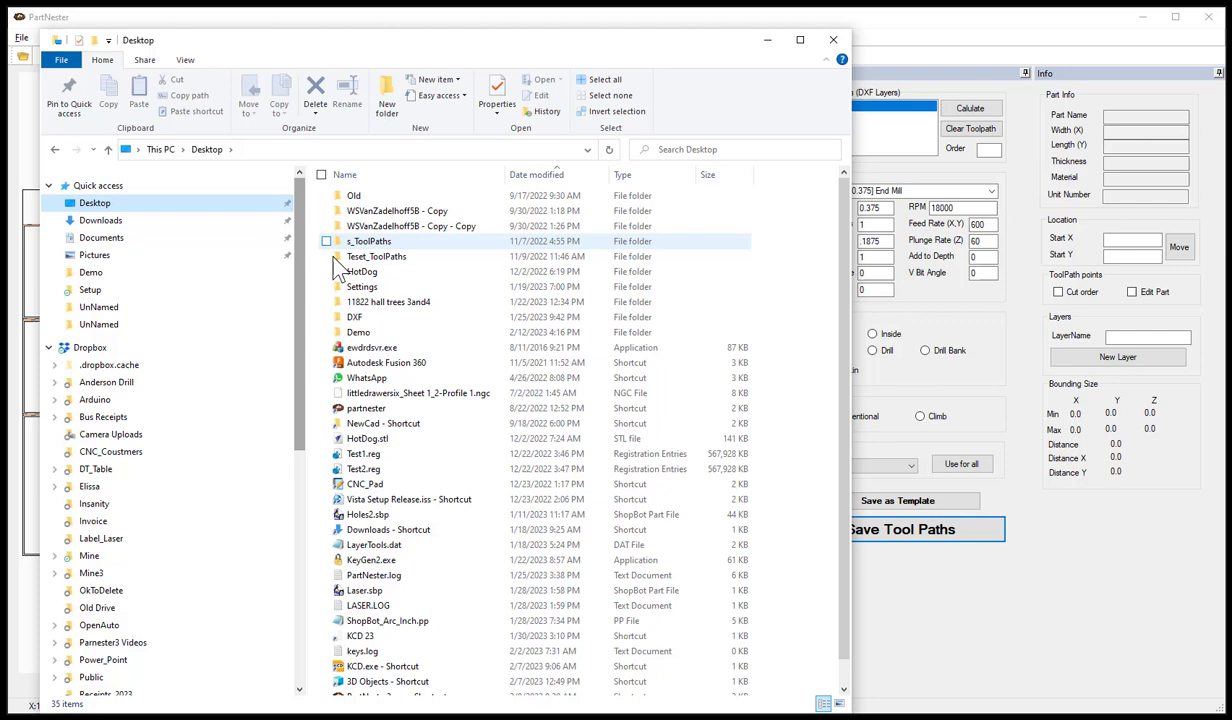
{"action": "left_click", "coordinate": [355, 336]}
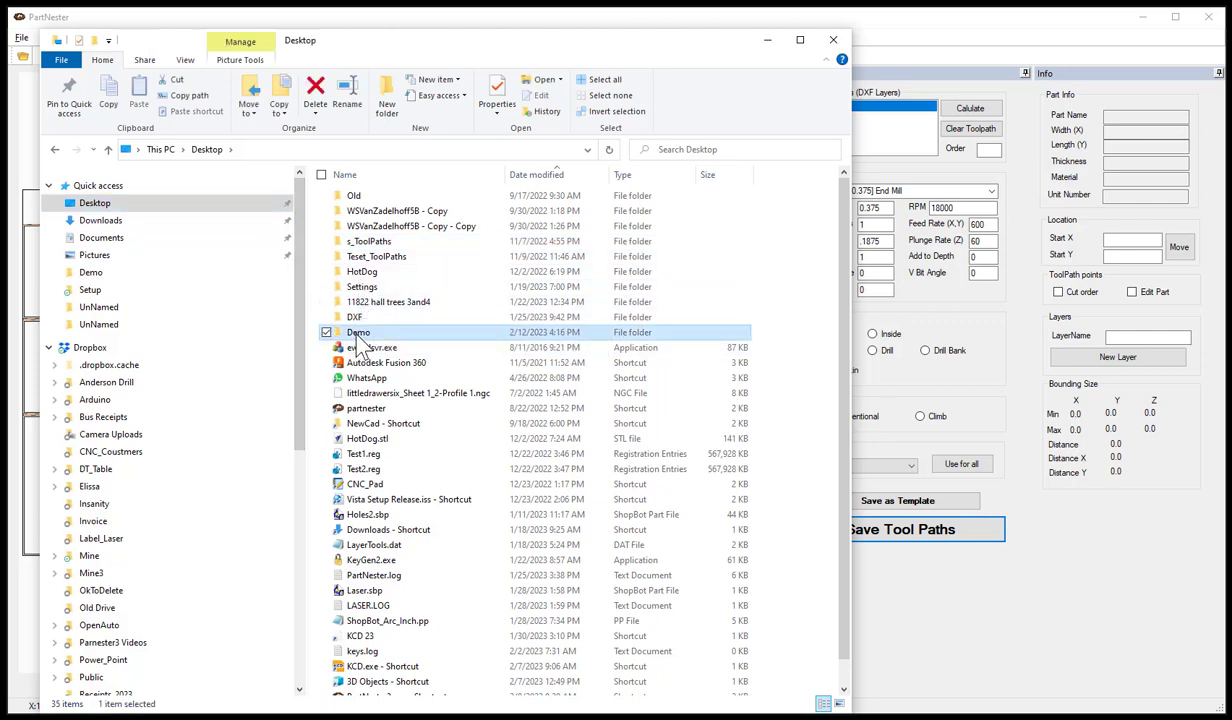
{"action": "double_click", "coordinate": [357, 336]}
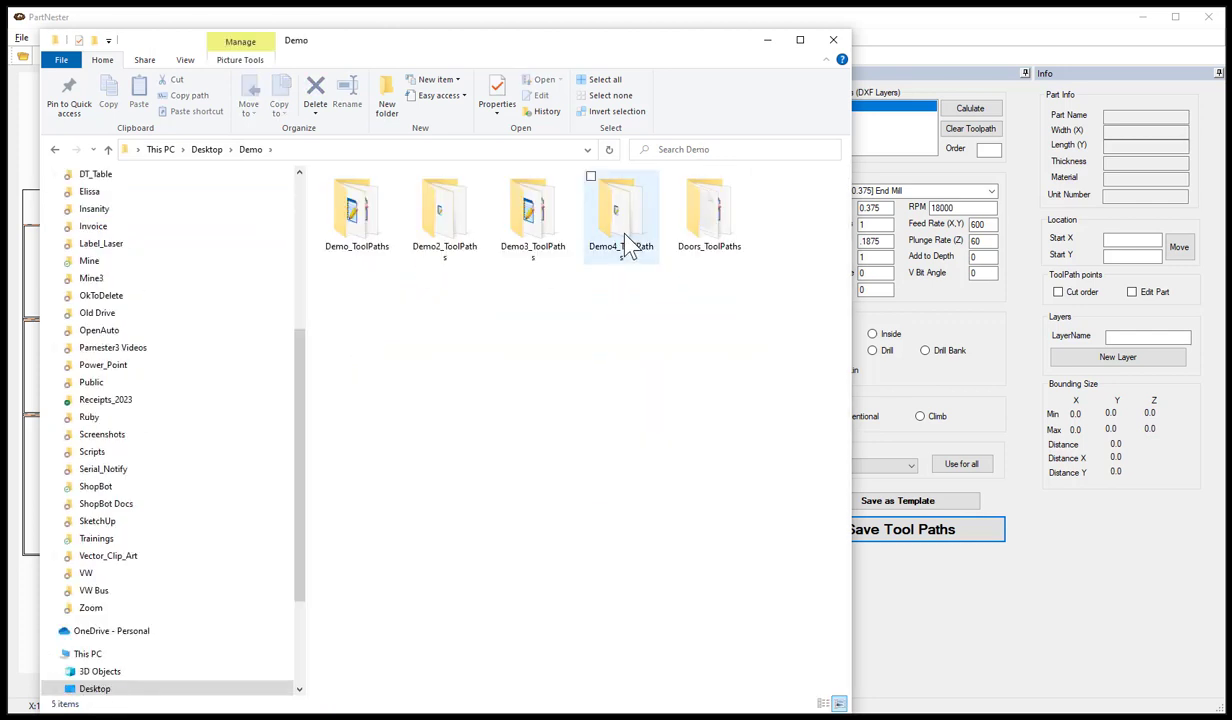
{"action": "double_click", "coordinate": [715, 240]}
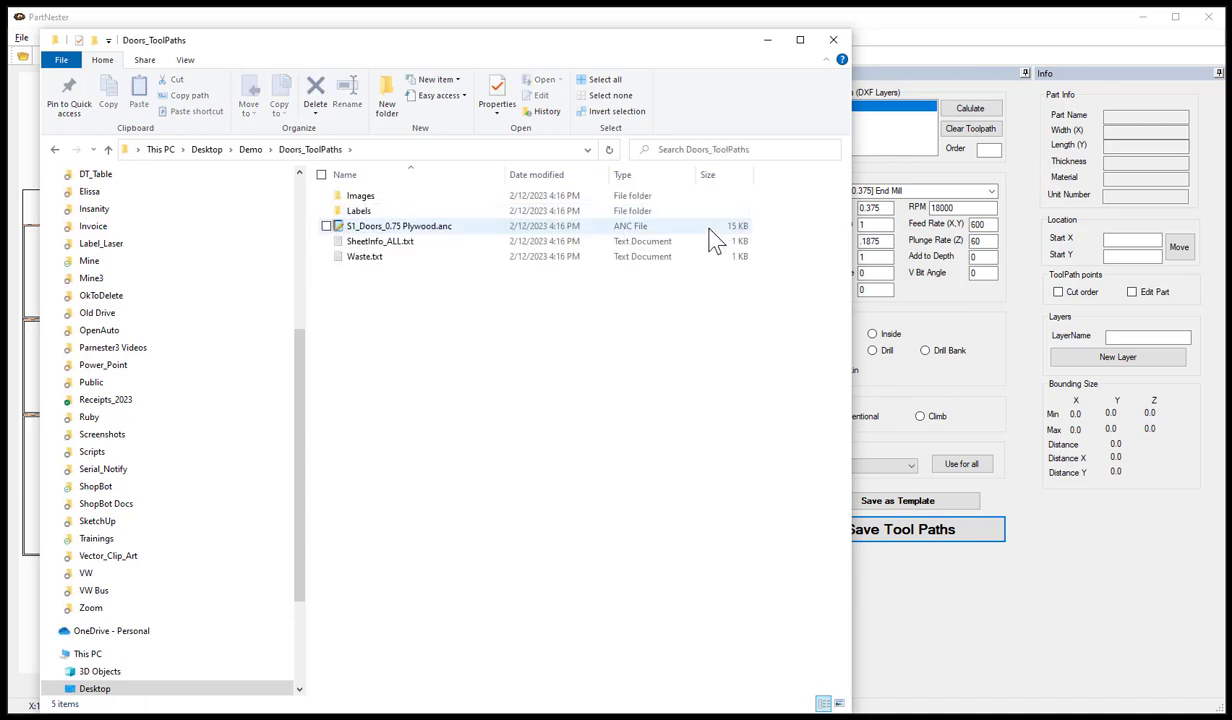
{"action": "left_click", "coordinate": [397, 230]}
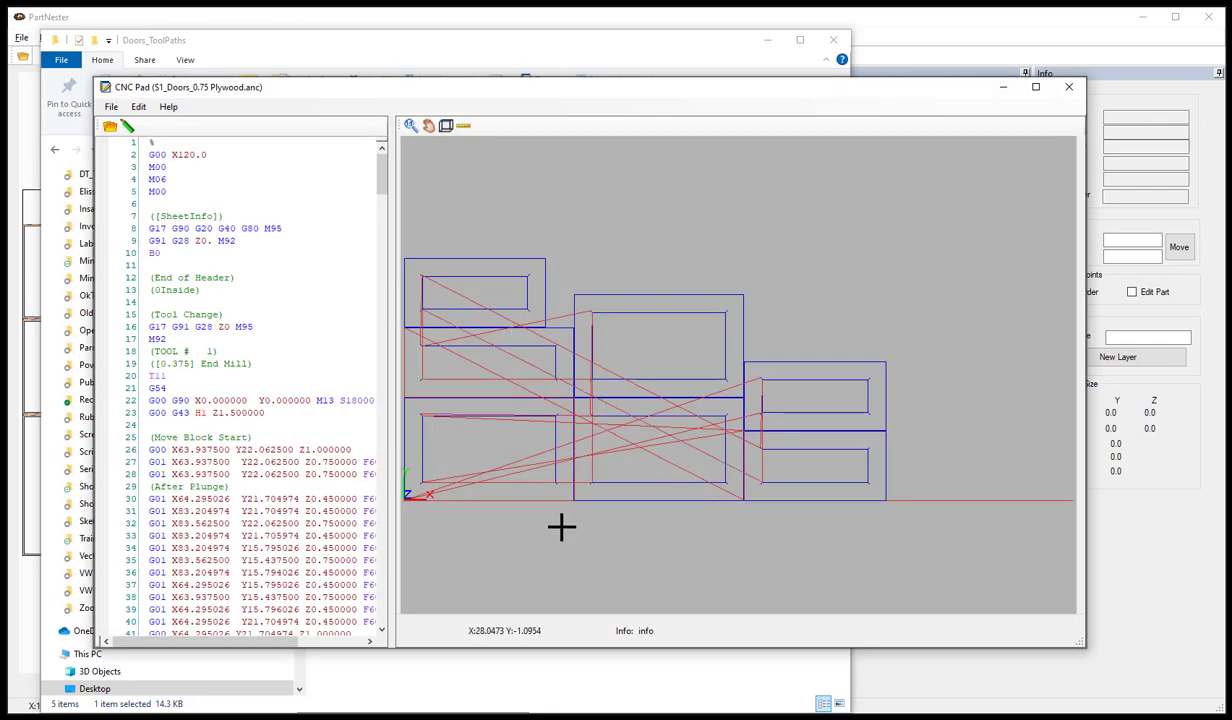
{"action": "left_click_drag", "start_coordinate": [563, 514], "coordinate": [558, 401]}
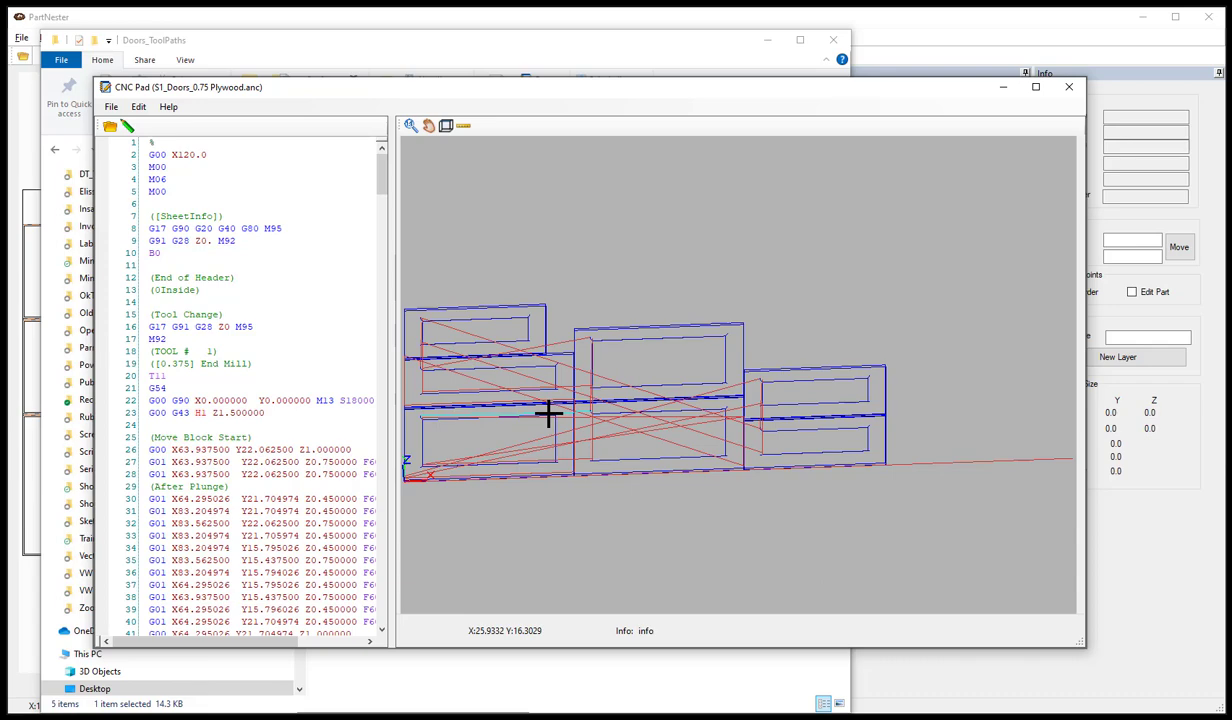
{"action": "scroll", "coordinate": [548, 416], "scroll_direction": "up", "scroll_amount": 2}
{"action": "scroll", "coordinate": [548, 416], "scroll_direction": "up", "scroll_amount": 3}
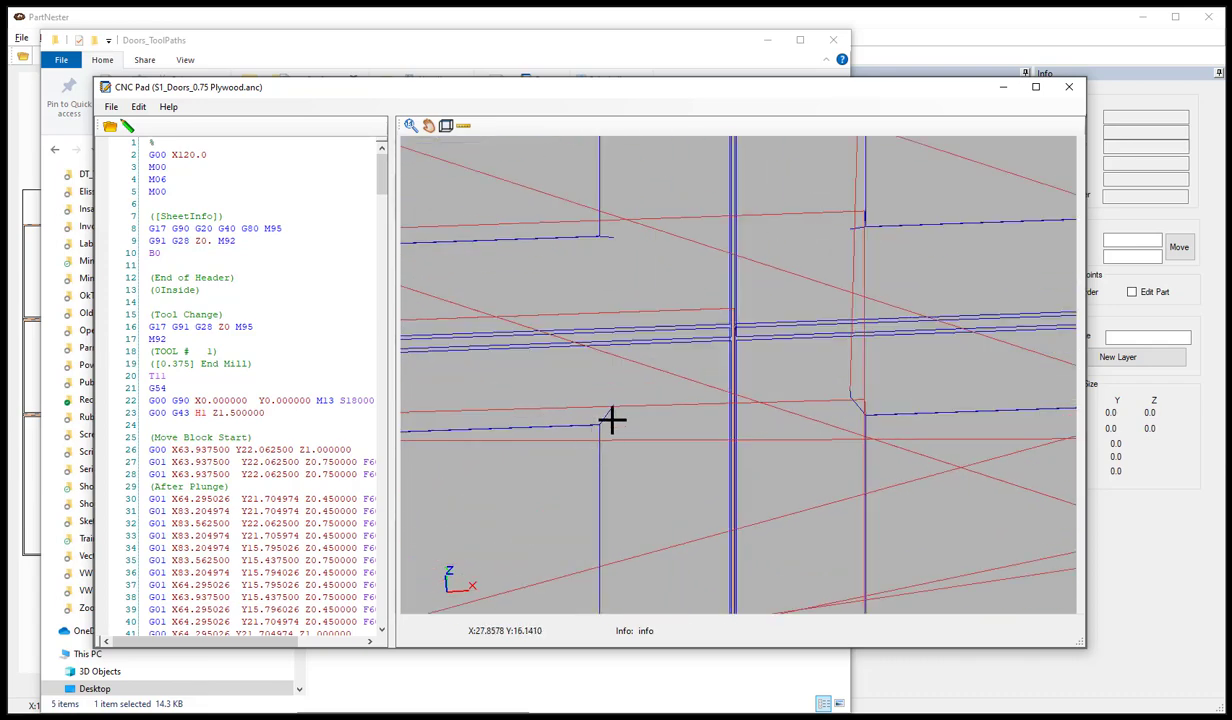
{"action": "left_click_drag", "start_coordinate": [579, 527], "coordinate": [600, 456]}
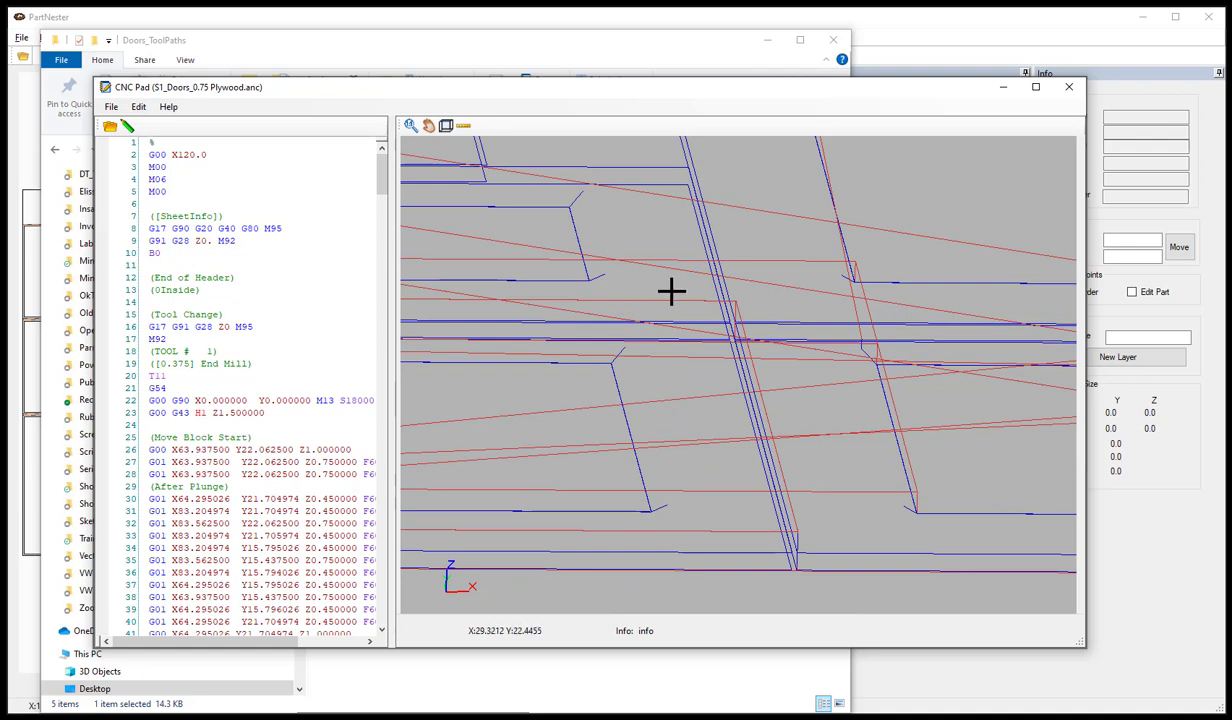
{"action": "left_click", "coordinate": [1069, 88]}
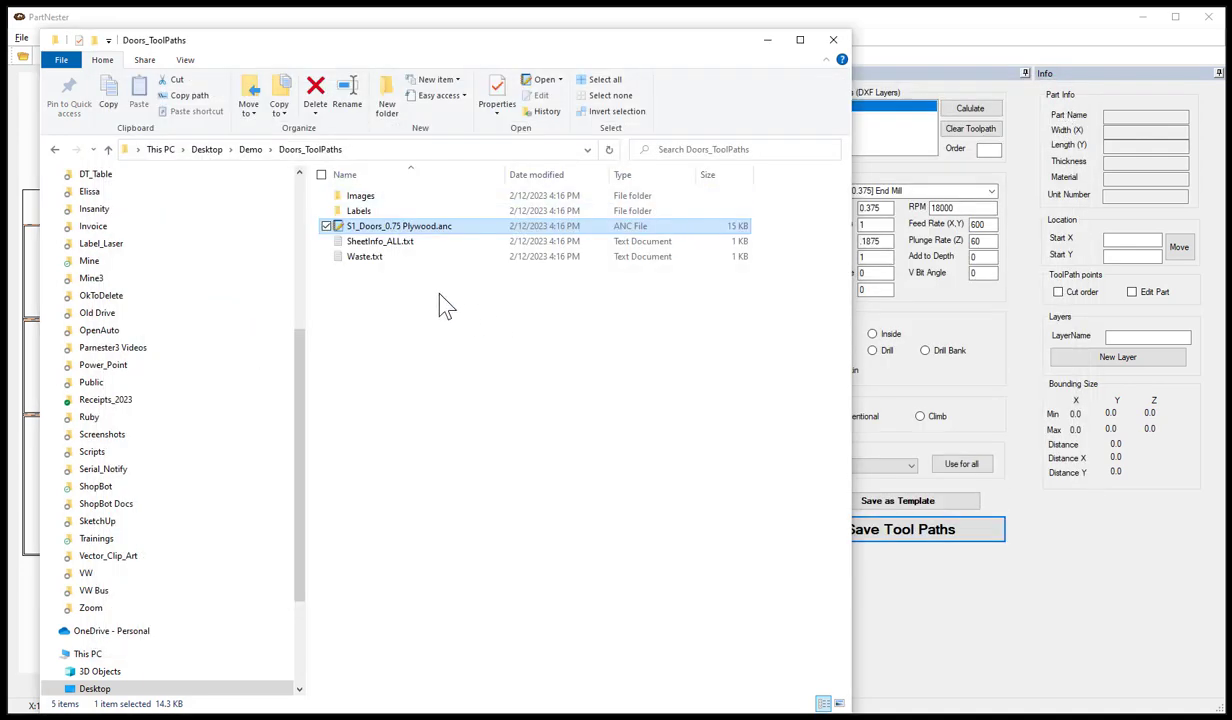
Preview lbl_Doors_Doors_2.bmp from Labels, close it, then open the Images folder.
{"action": "double_click", "coordinate": [360, 211]}
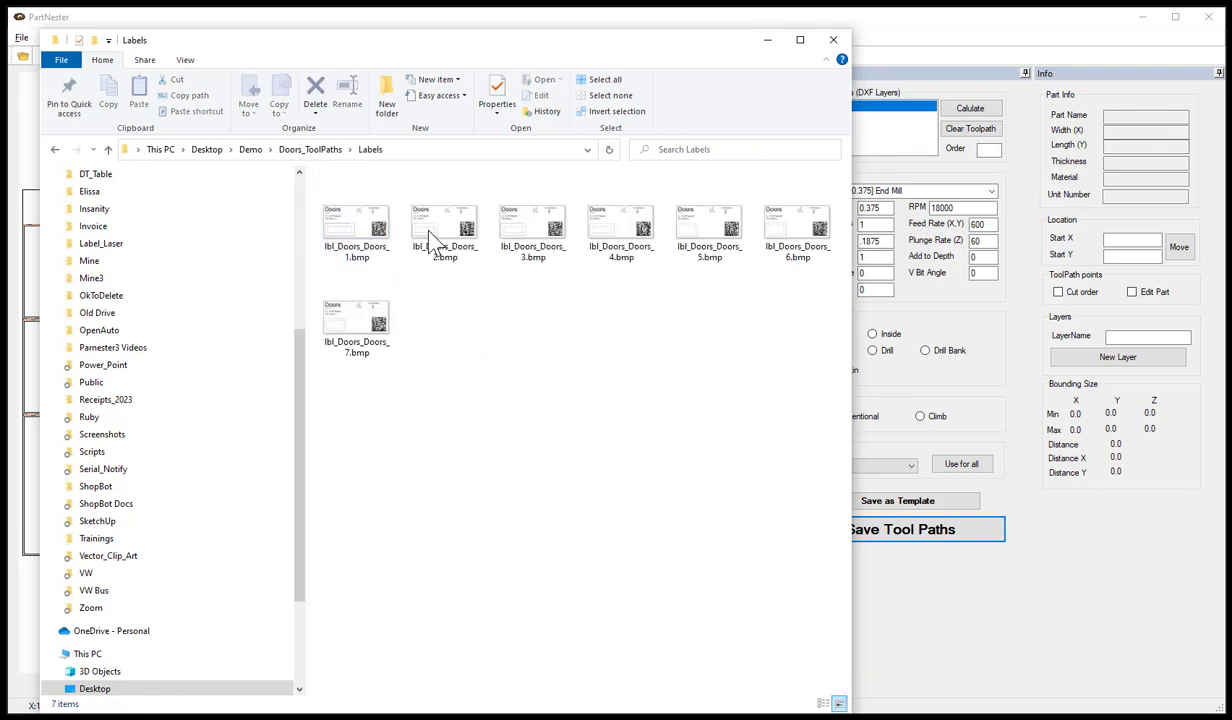
{"action": "double_click", "coordinate": [430, 232]}
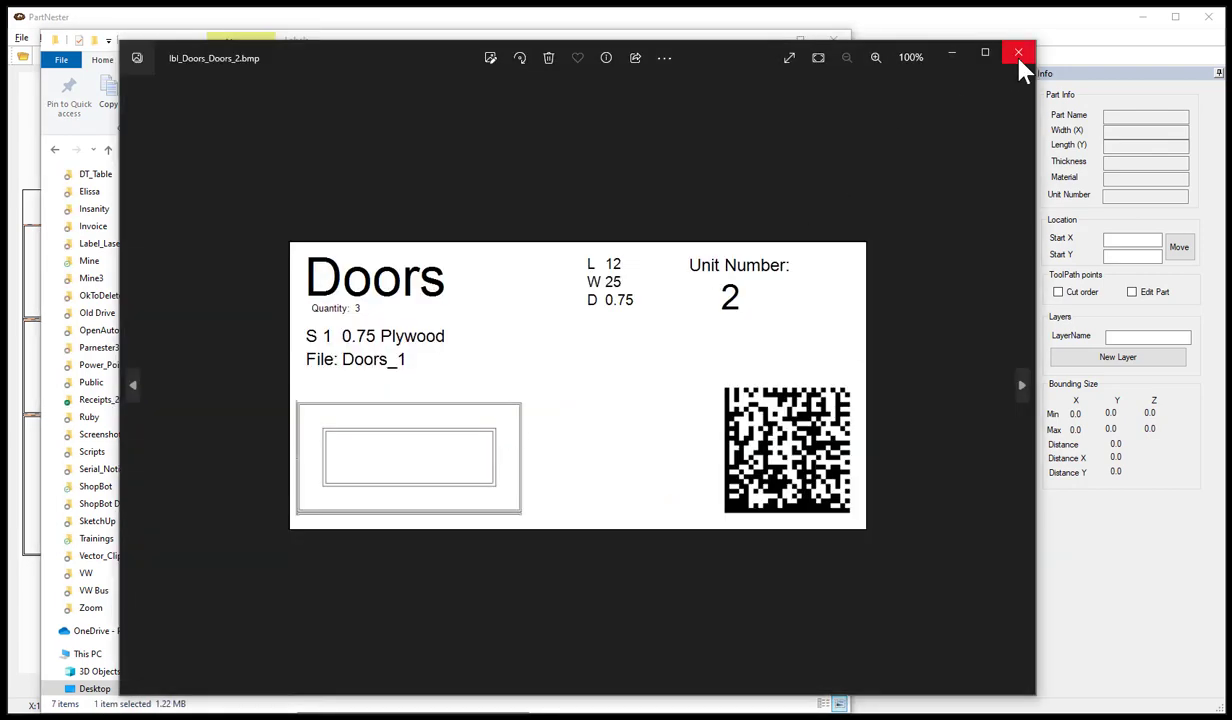
{"action": "left_click", "coordinate": [1019, 55]}
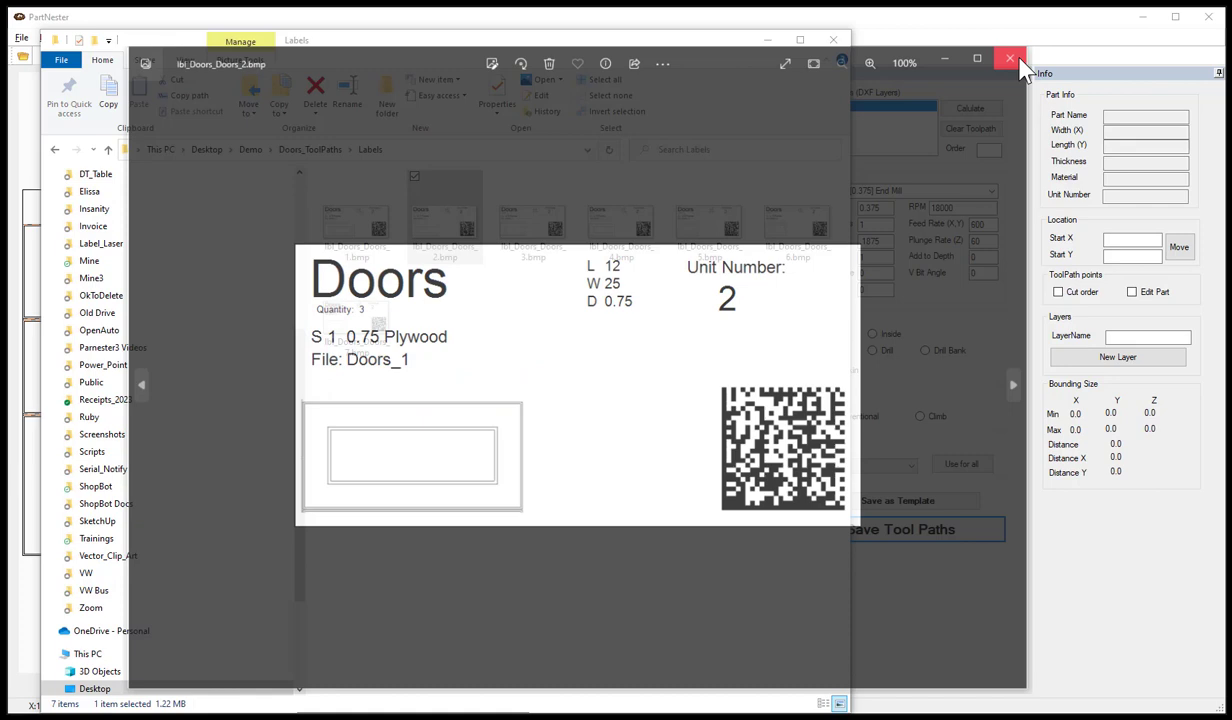
{"action": "left_click", "coordinate": [54, 150]}
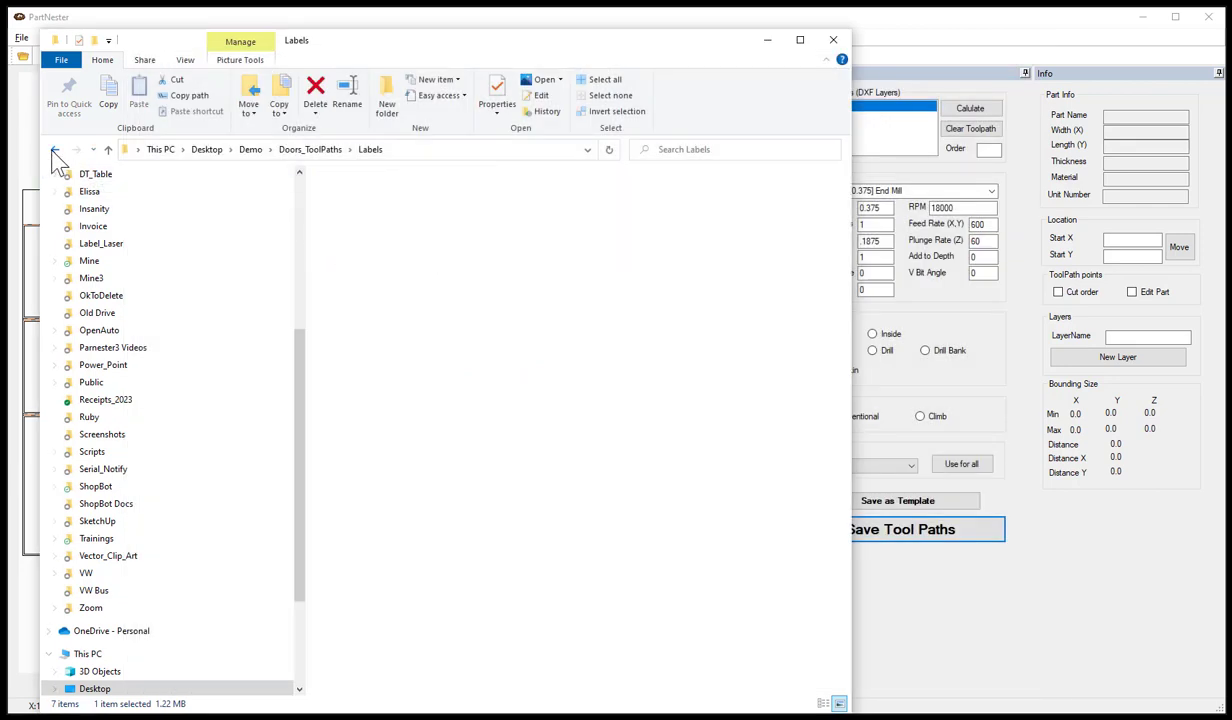
{"action": "double_click", "coordinate": [362, 198]}
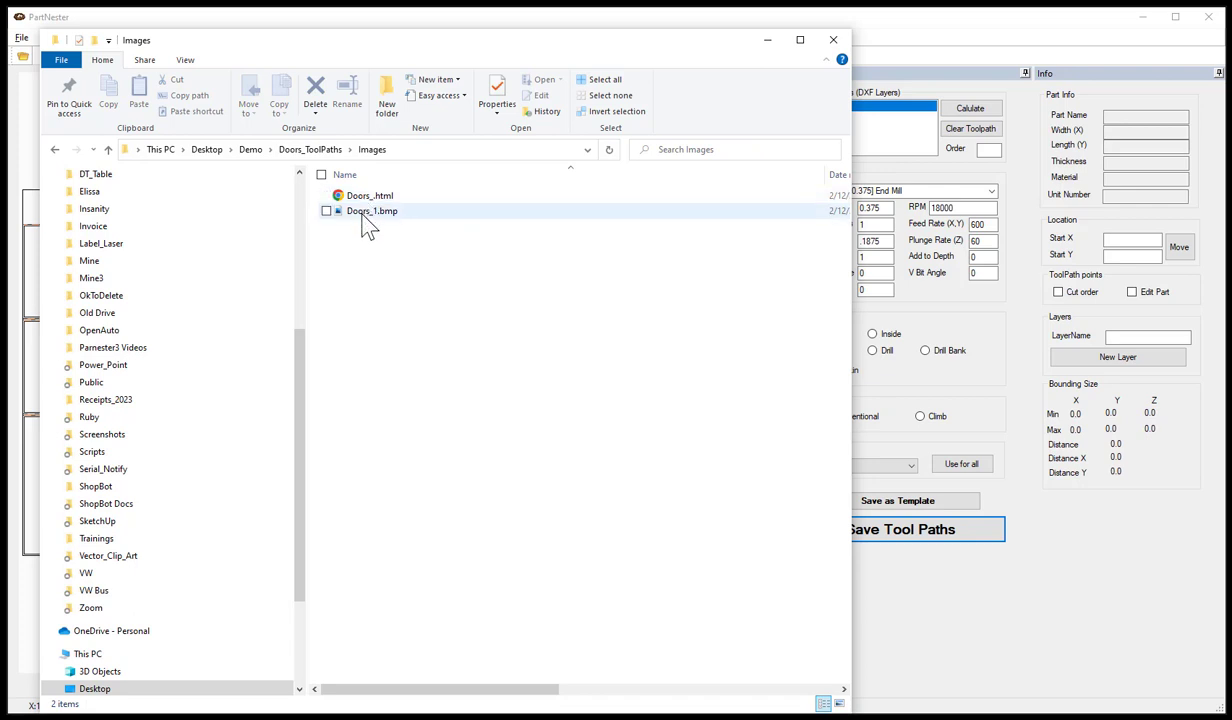
View the Doors_.html sheet report in Chrome, then close Chrome and File Explorer.
{"action": "double_click", "coordinate": [365, 198]}
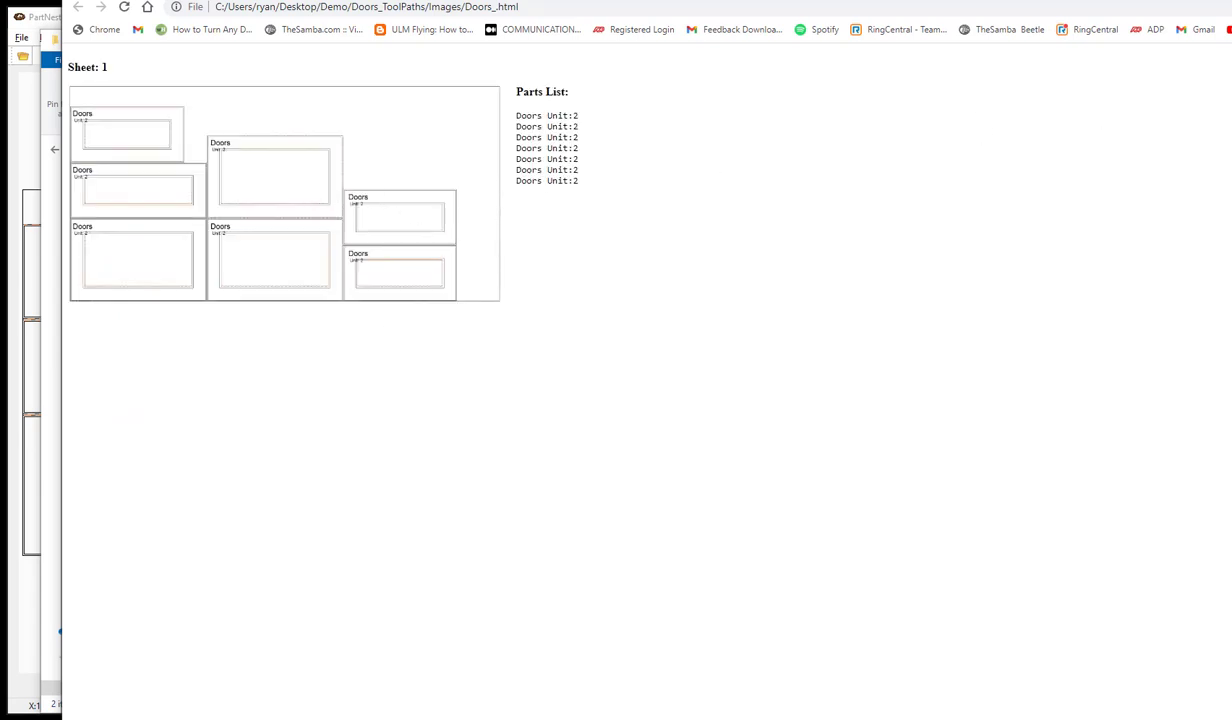
{"action": "key", "text": "ctrl+w"}
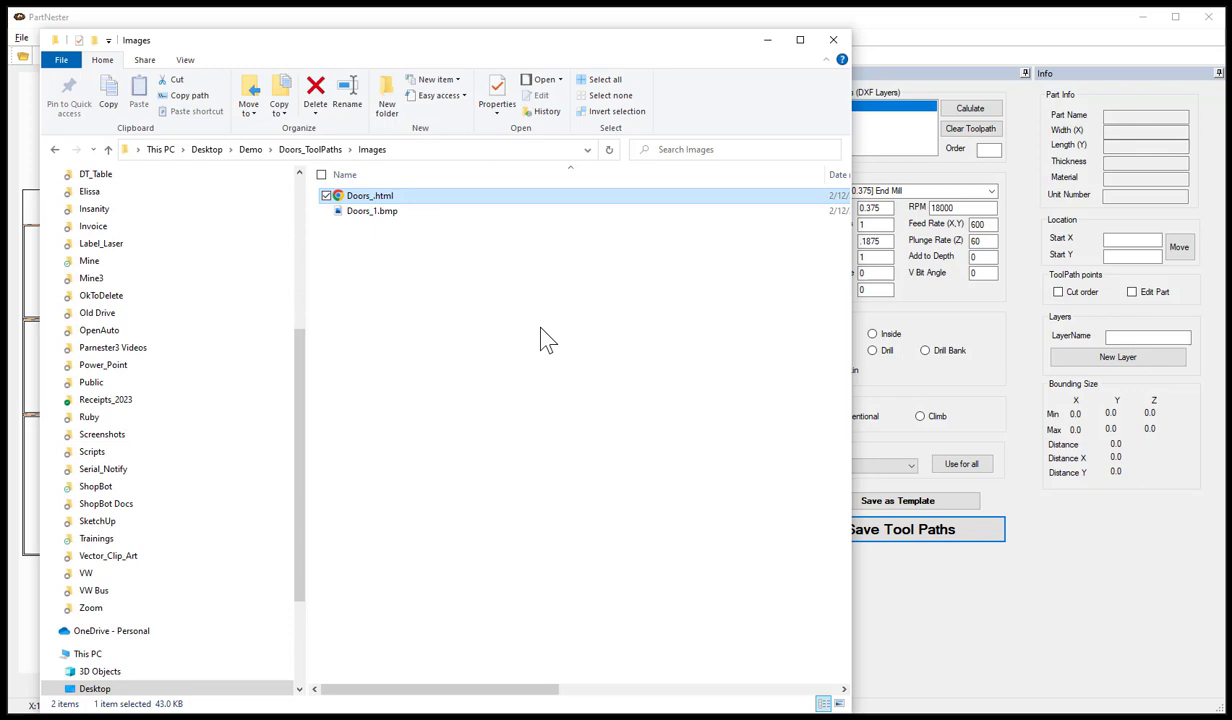
{"action": "left_click", "coordinate": [833, 41]}
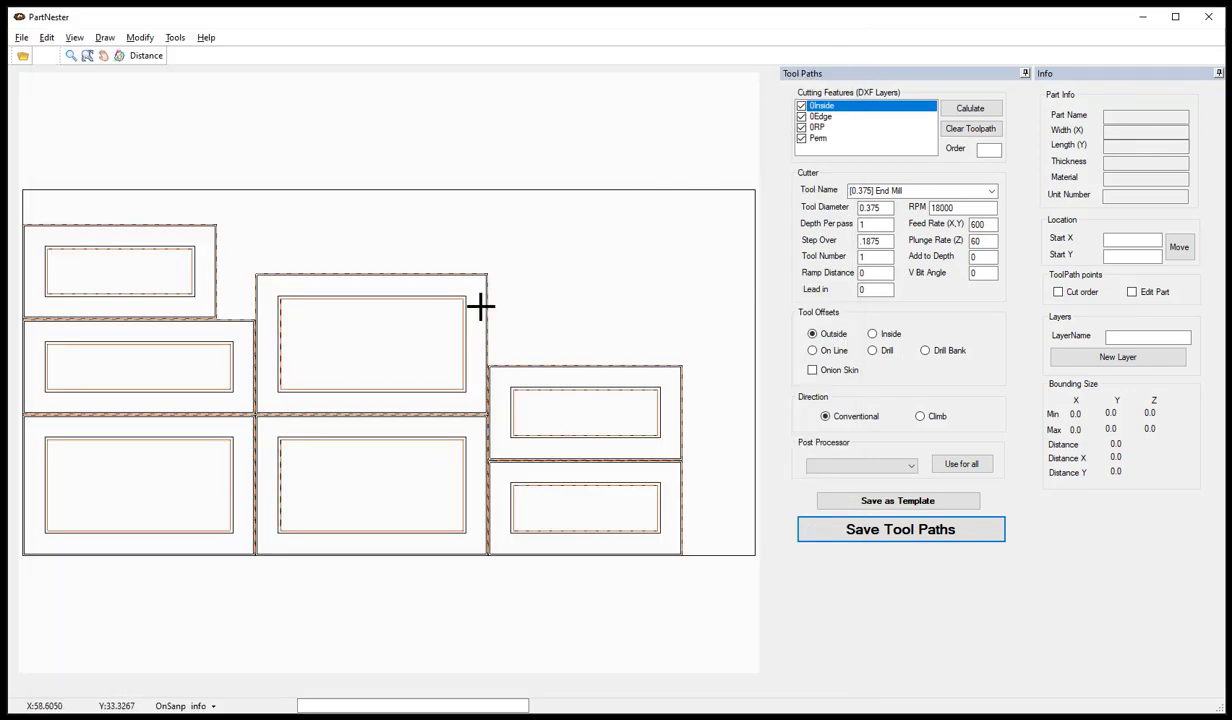